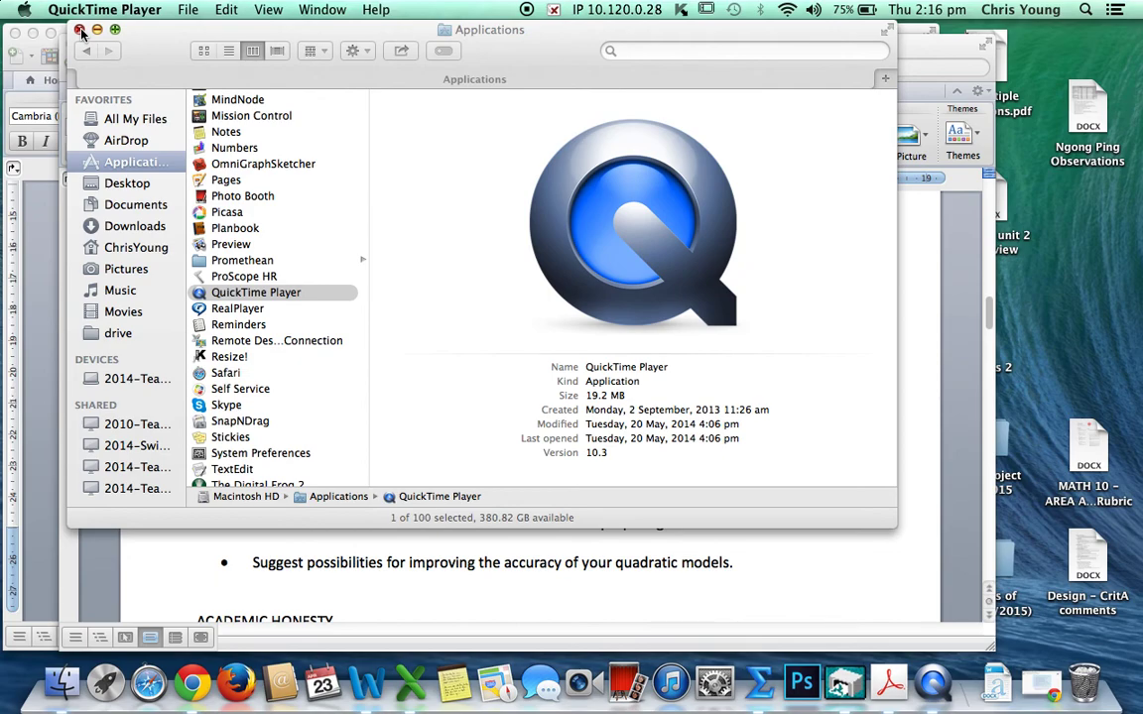
Step: Close the Finder Applications window and move the Word free-kick assignment window into view
left_click(79, 29)
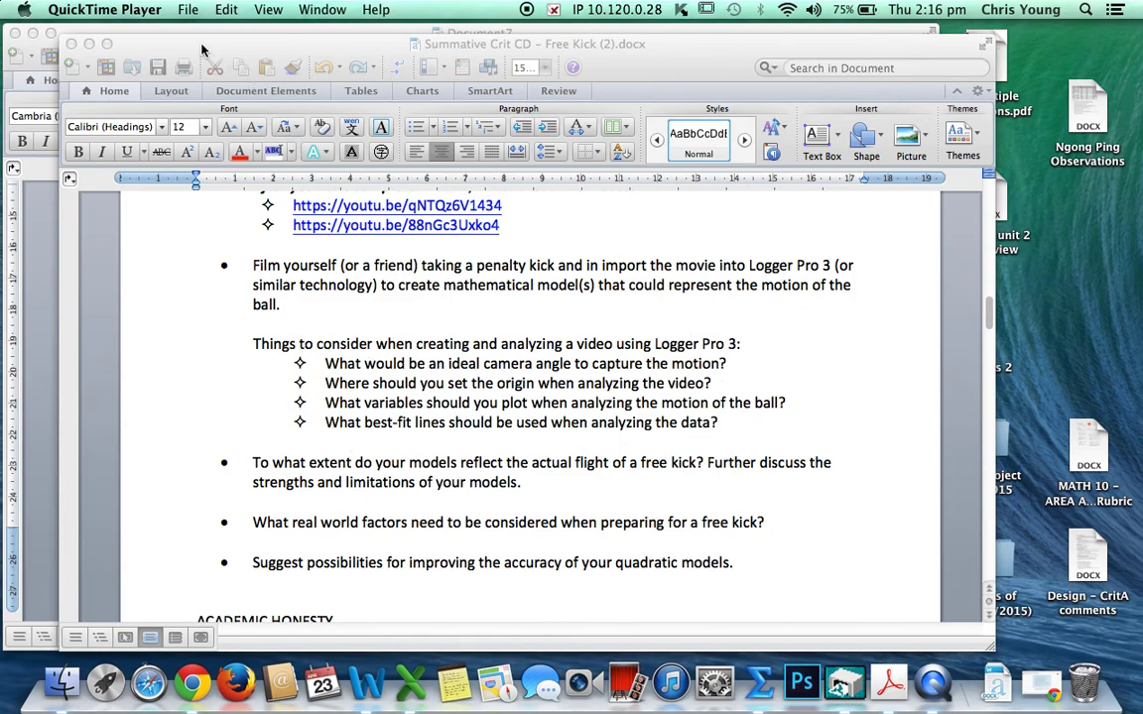
left_click_drag(202, 46, 323, 40)
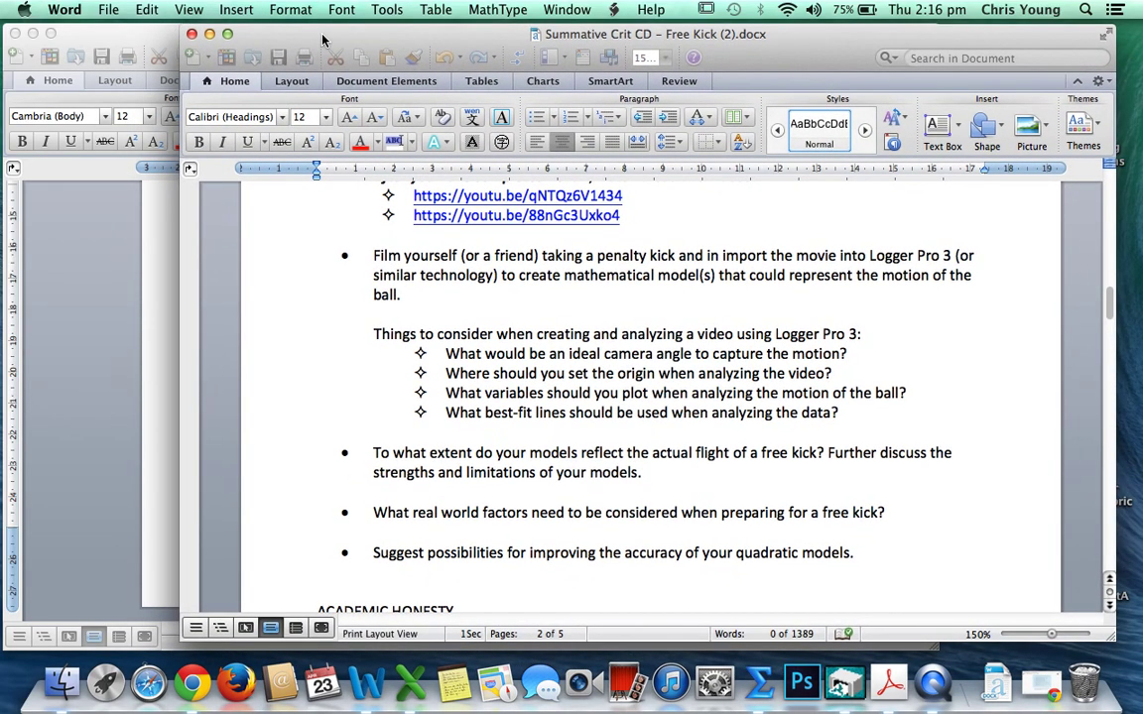
Step: Close both Word documents and launch Logger Pro from the Applications Logger Pro 3 folder
left_click(192, 34)
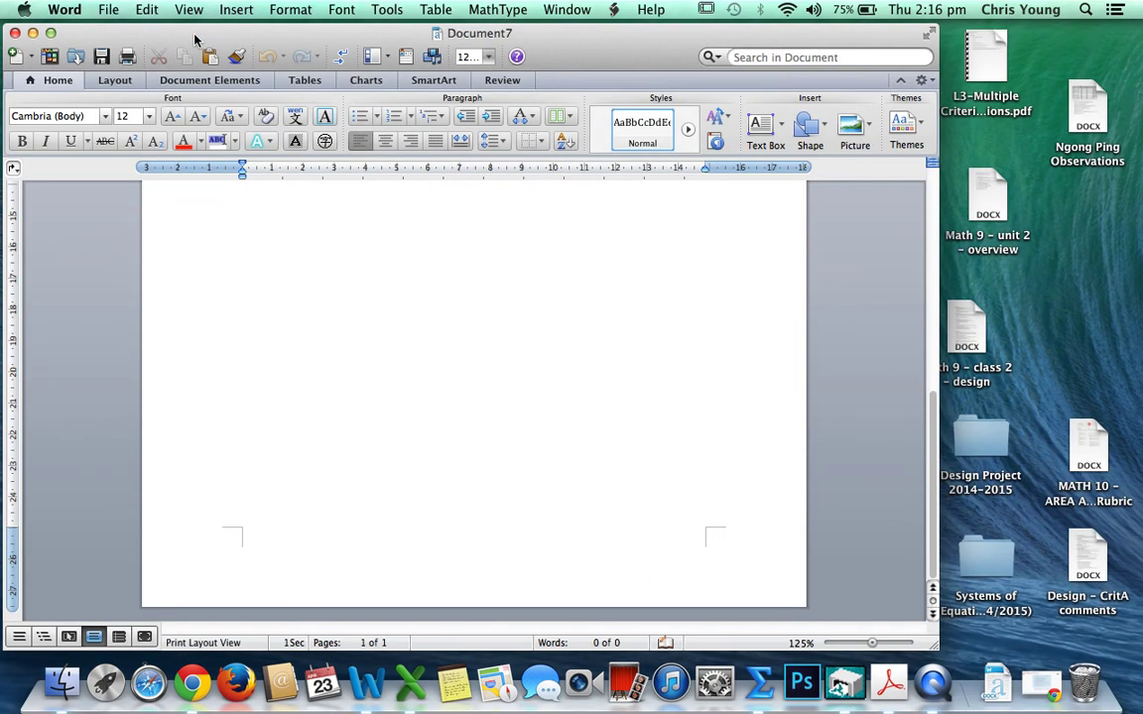
left_click(16, 35)
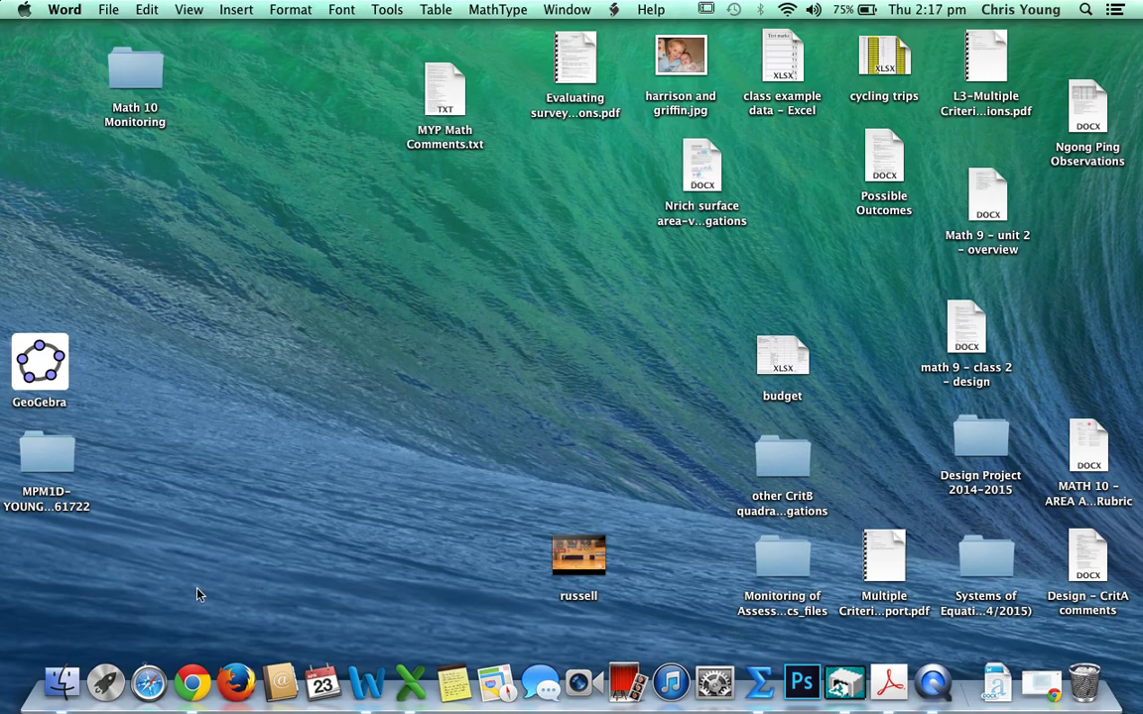
left_click(61, 683)
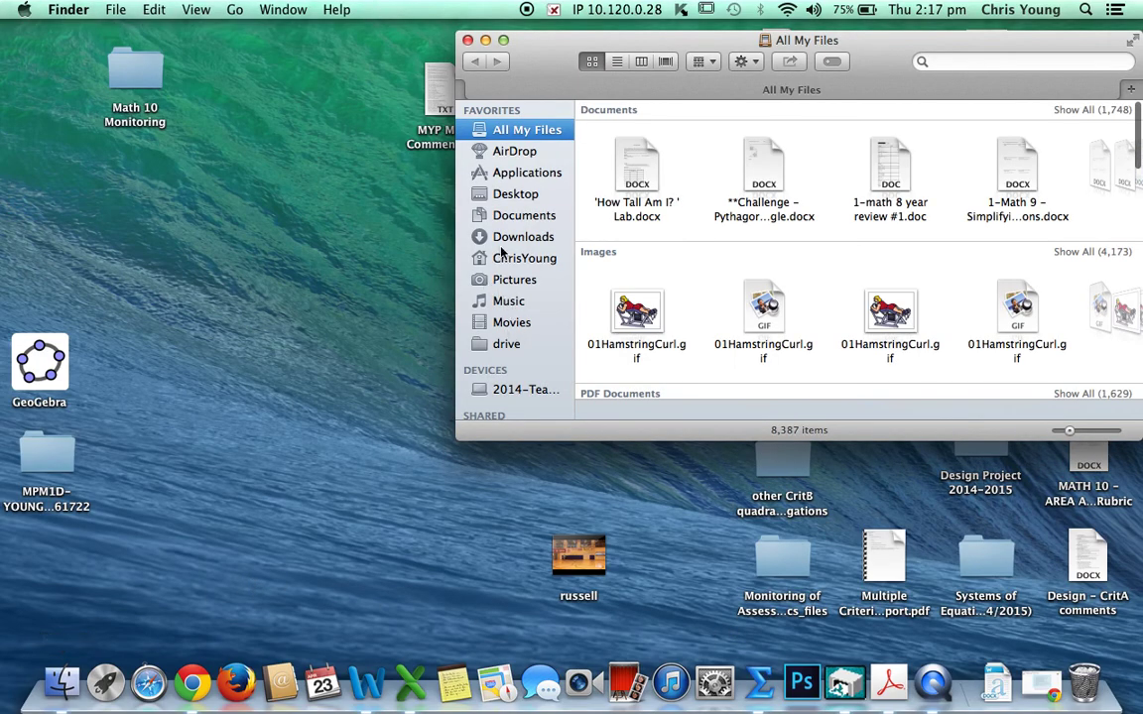
left_click(518, 173)
scroll(595, 213, "down", 5)
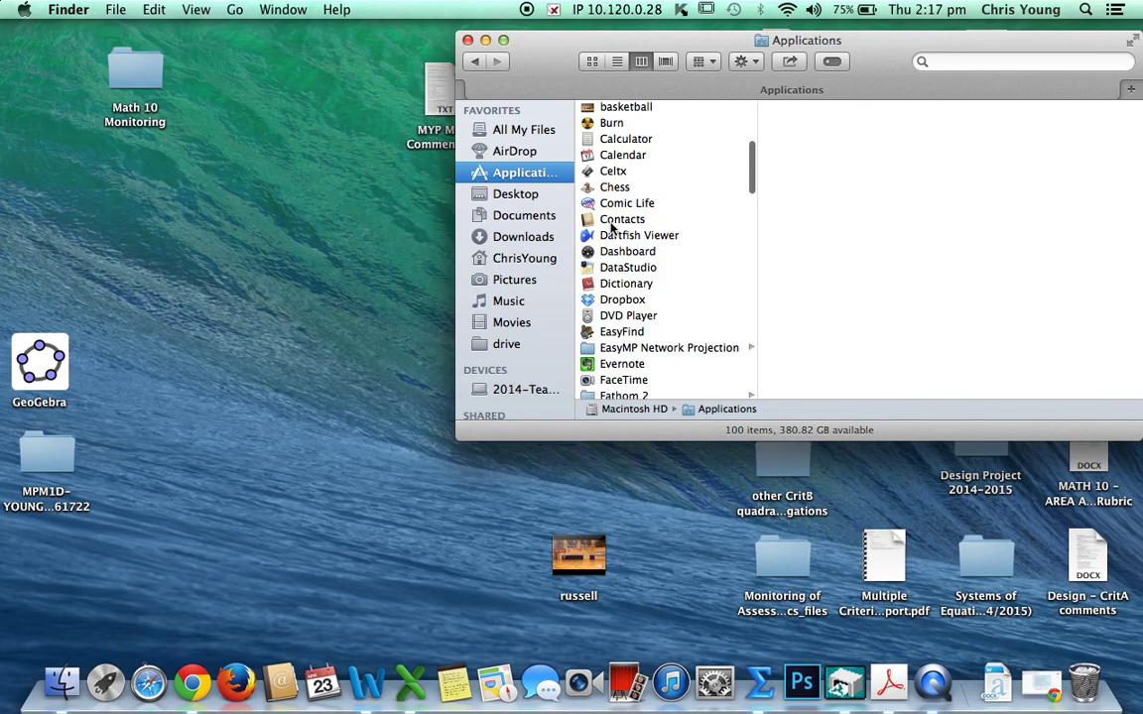
scroll(611, 227, "down", 10)
scroll(611, 227, "down", 8)
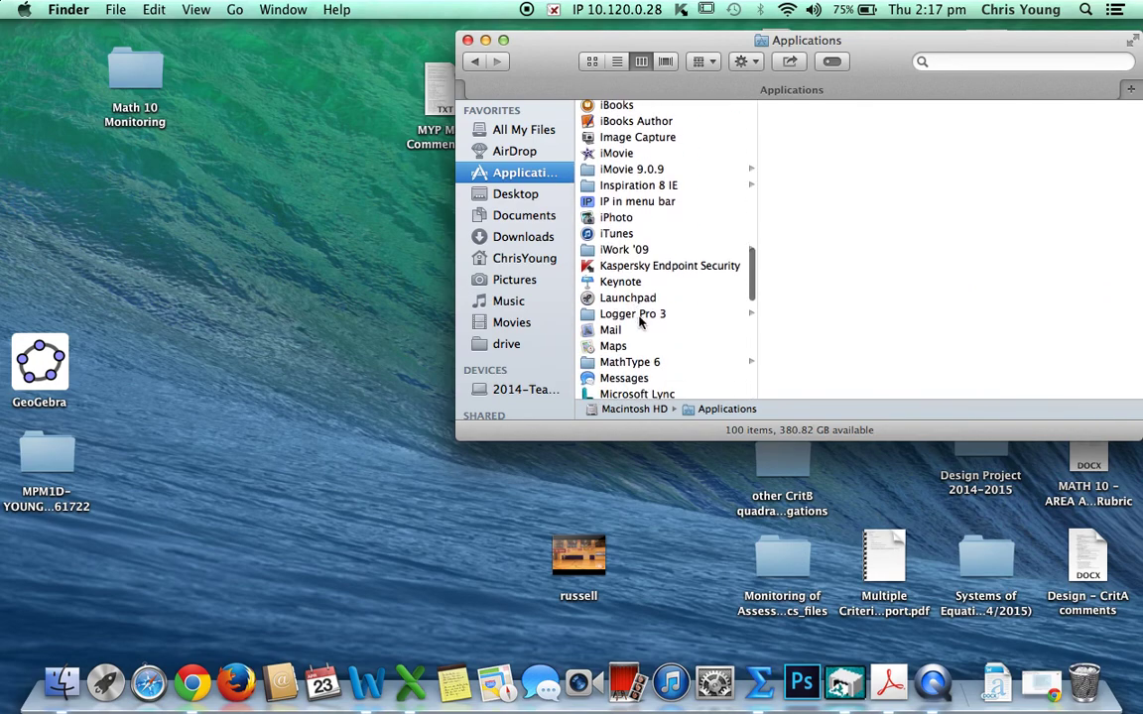
left_click(639, 315)
double_click(811, 141)
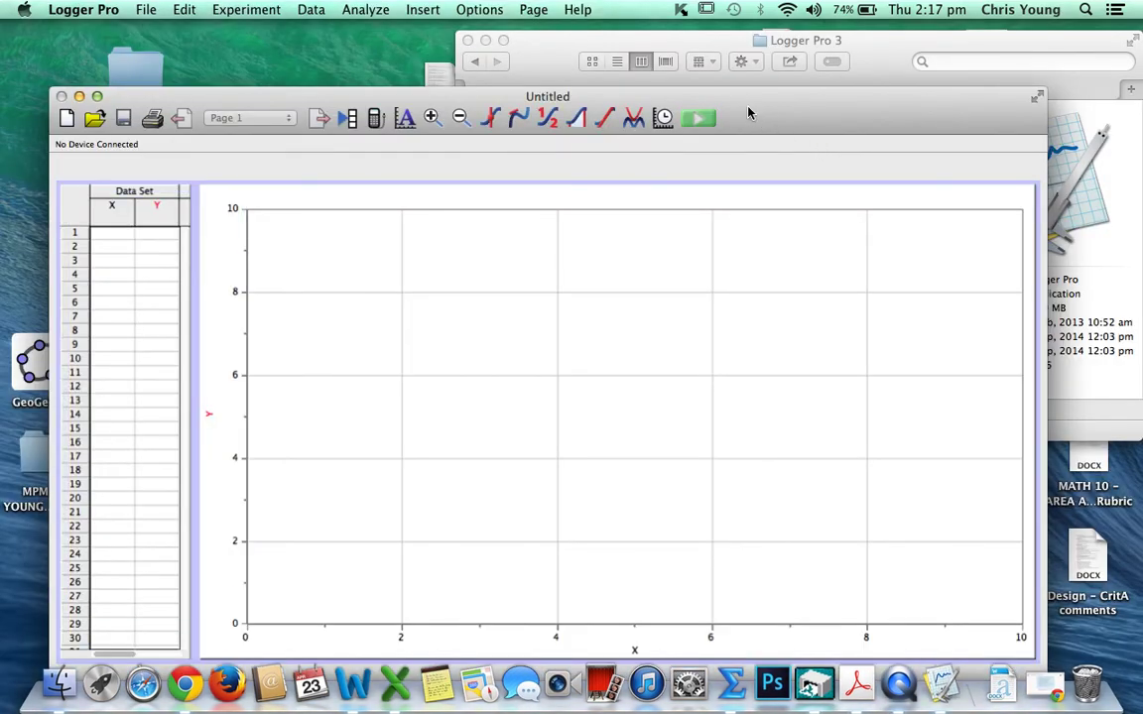
Step: Insert the russell movie from the Desktop into the Untitled Logger Pro file
left_click_drag(749, 112, 750, 64)
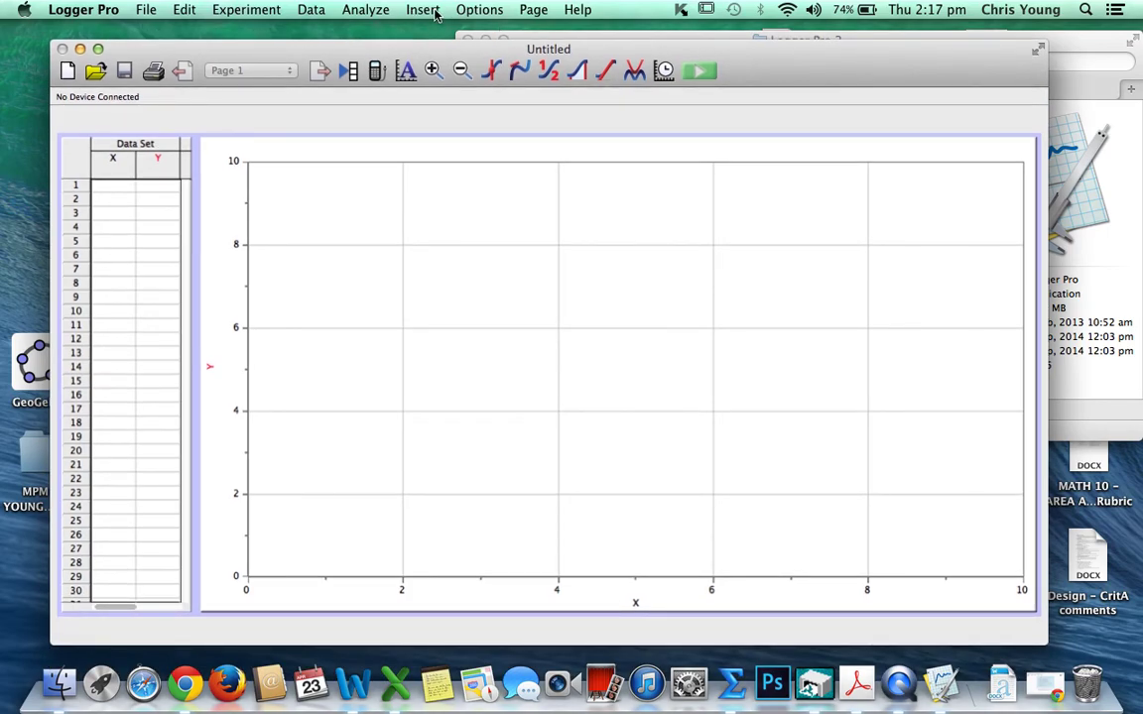
left_click(433, 14)
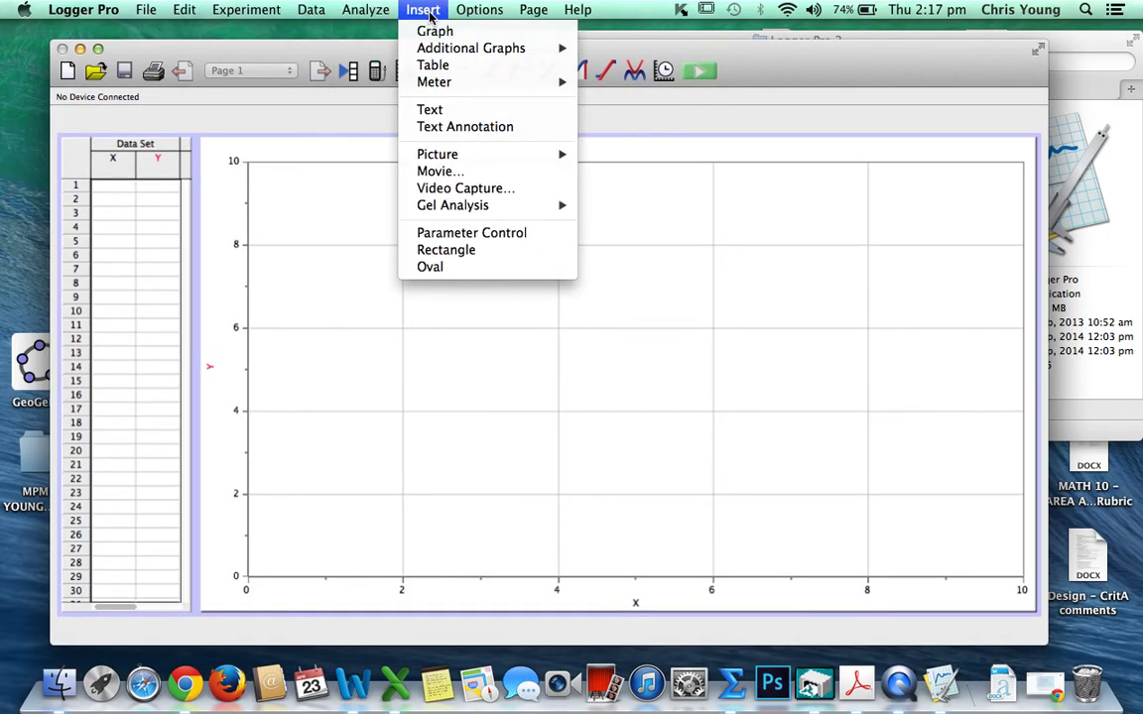
left_click(451, 174)
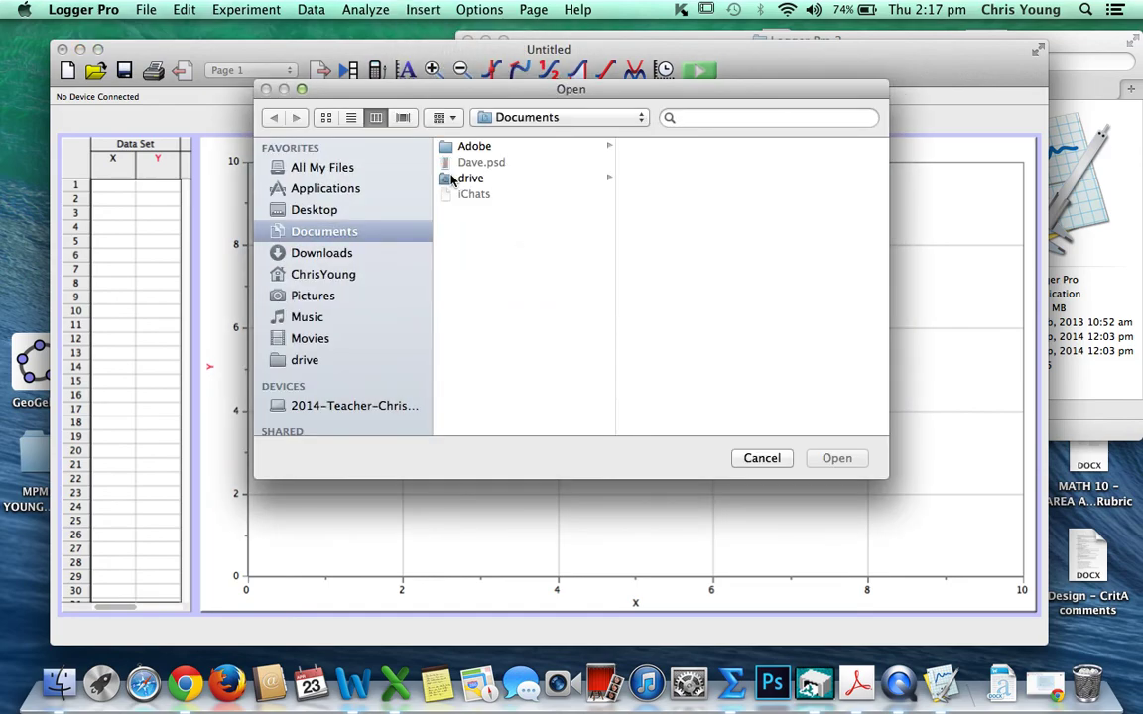
left_click(316, 211)
scroll(512, 287, "down", 3)
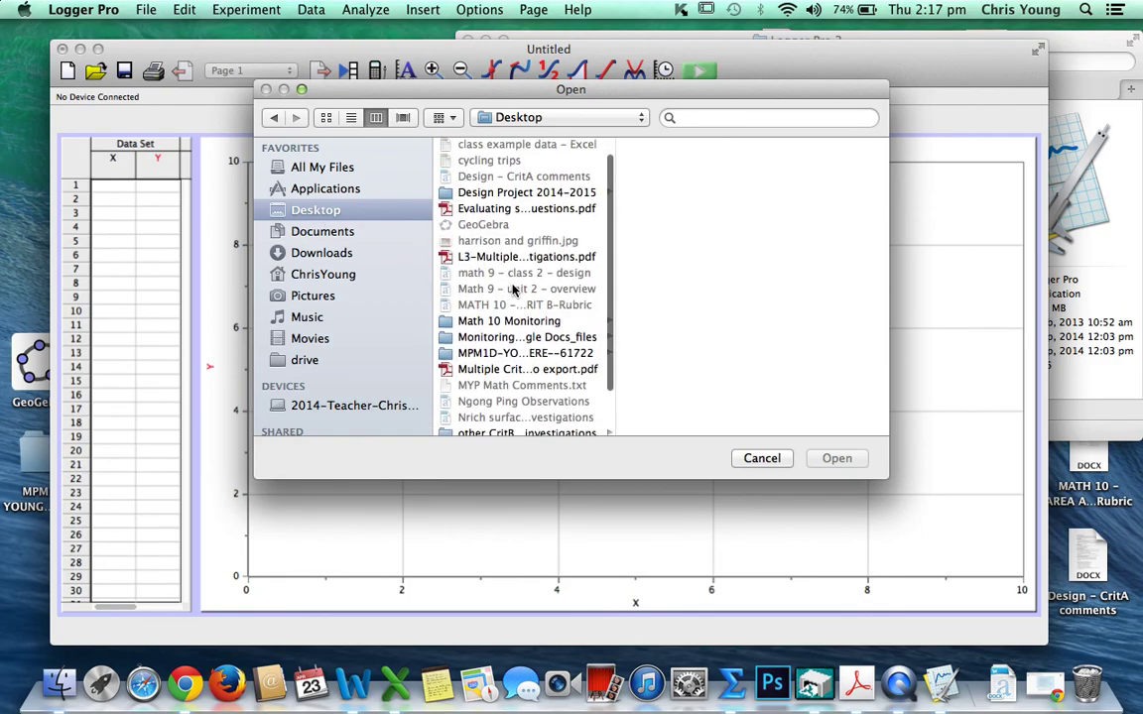
scroll(513, 288, "down", 1)
left_click(473, 412)
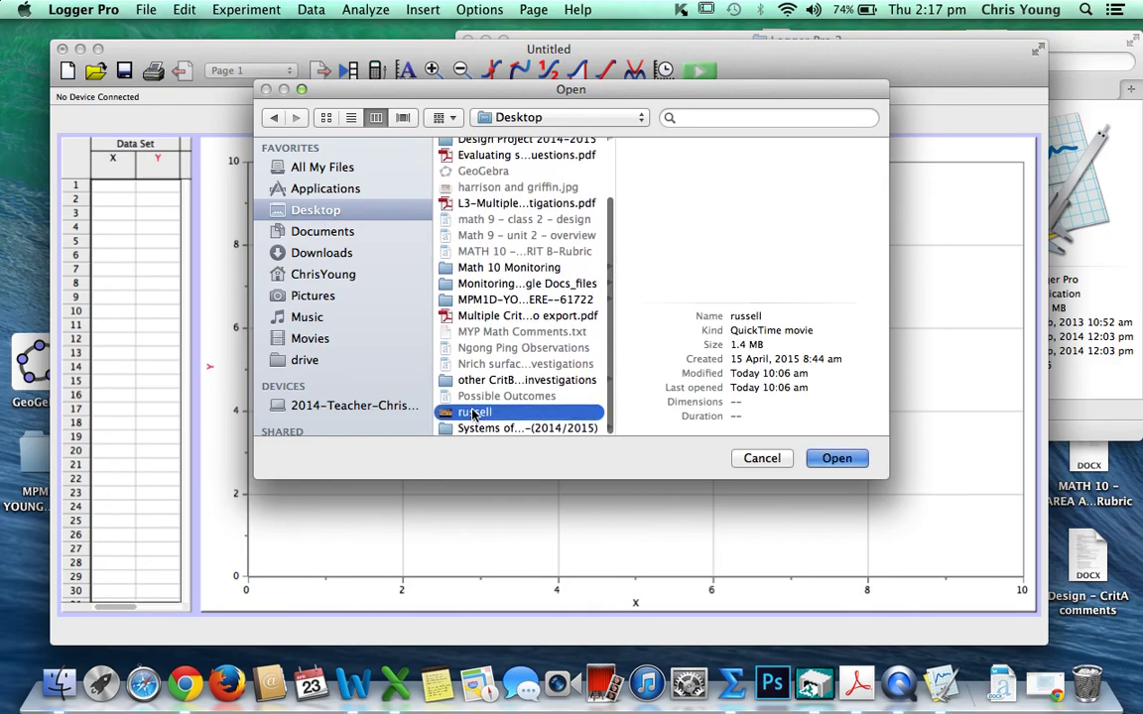
double_click(473, 412)
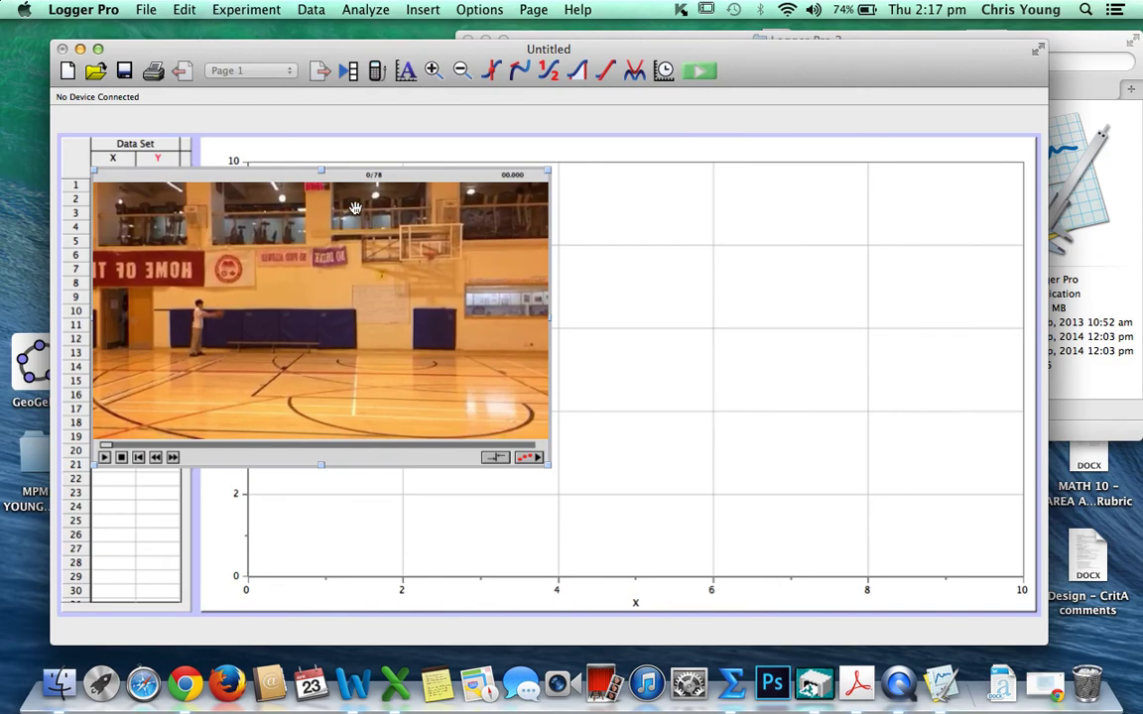
Step: Move the movie to the graph centre and enlarge it by dragging its corners
left_click_drag(409, 210, 605, 245)
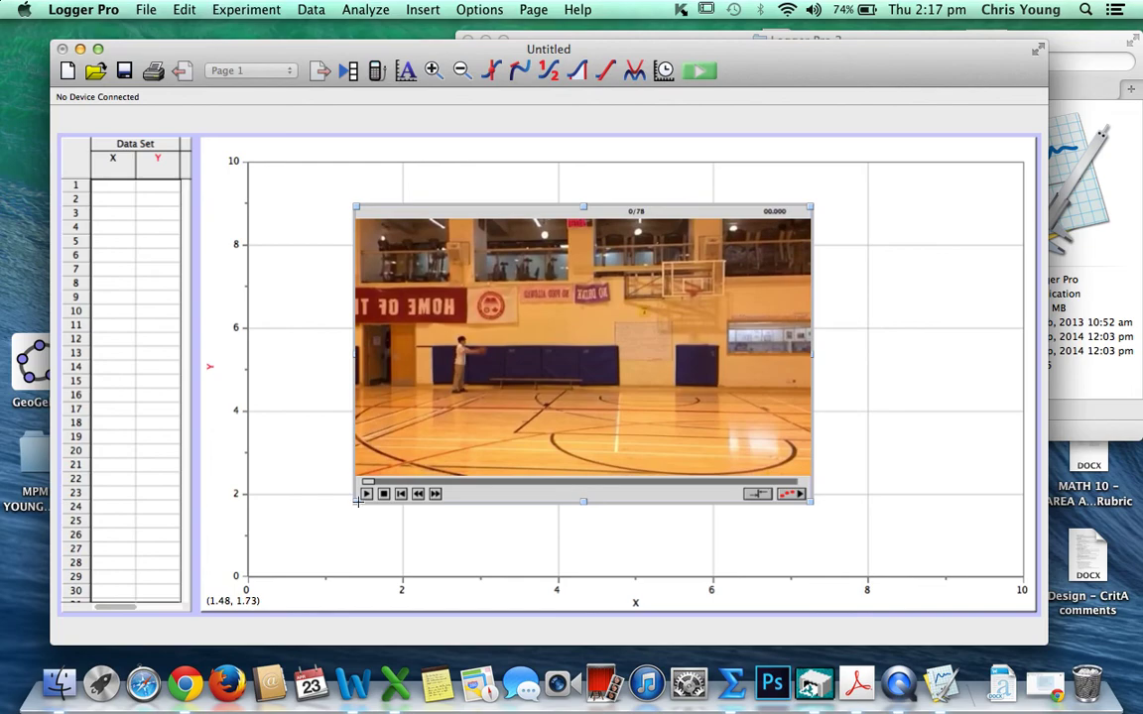
left_click_drag(358, 501, 267, 560)
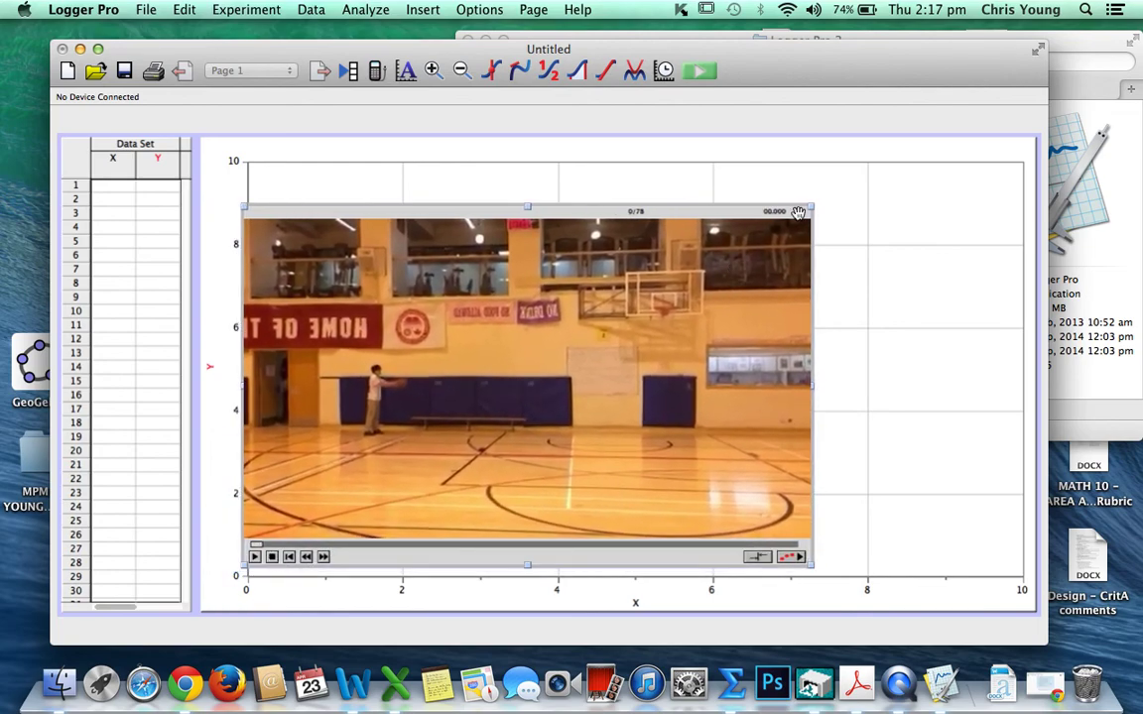
left_click_drag(811, 207, 915, 146)
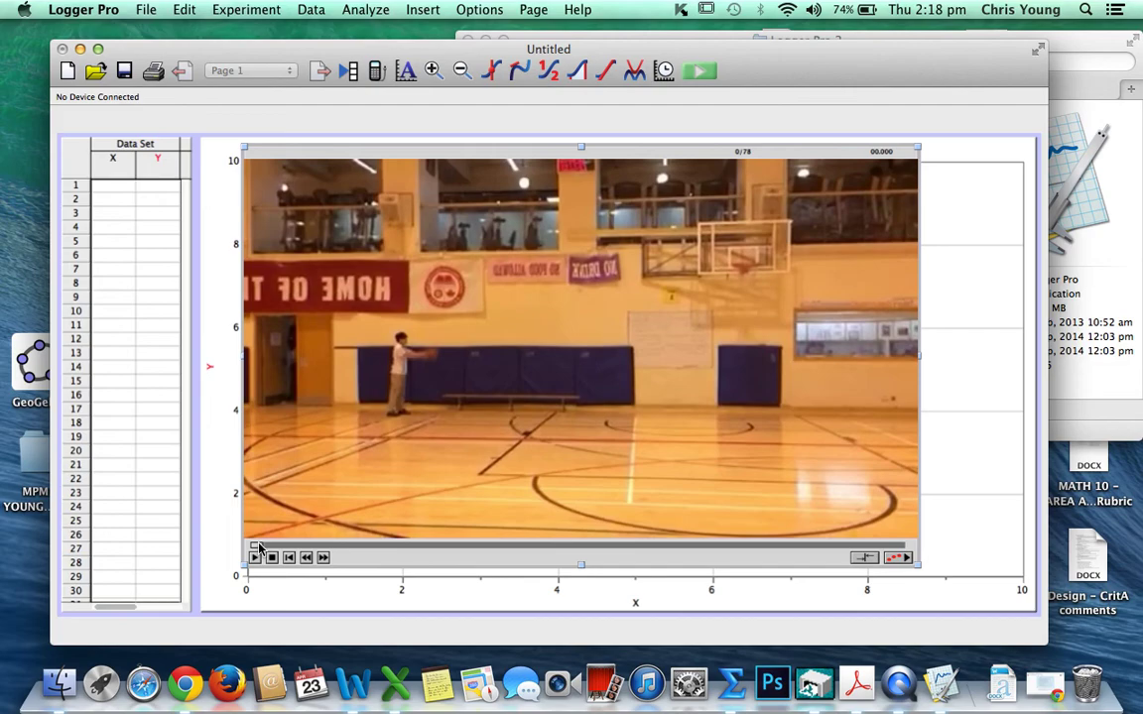
Step: Play the movie through the throw to frame 78 and nudge it slightly right
left_click_drag(256, 549, 476, 546)
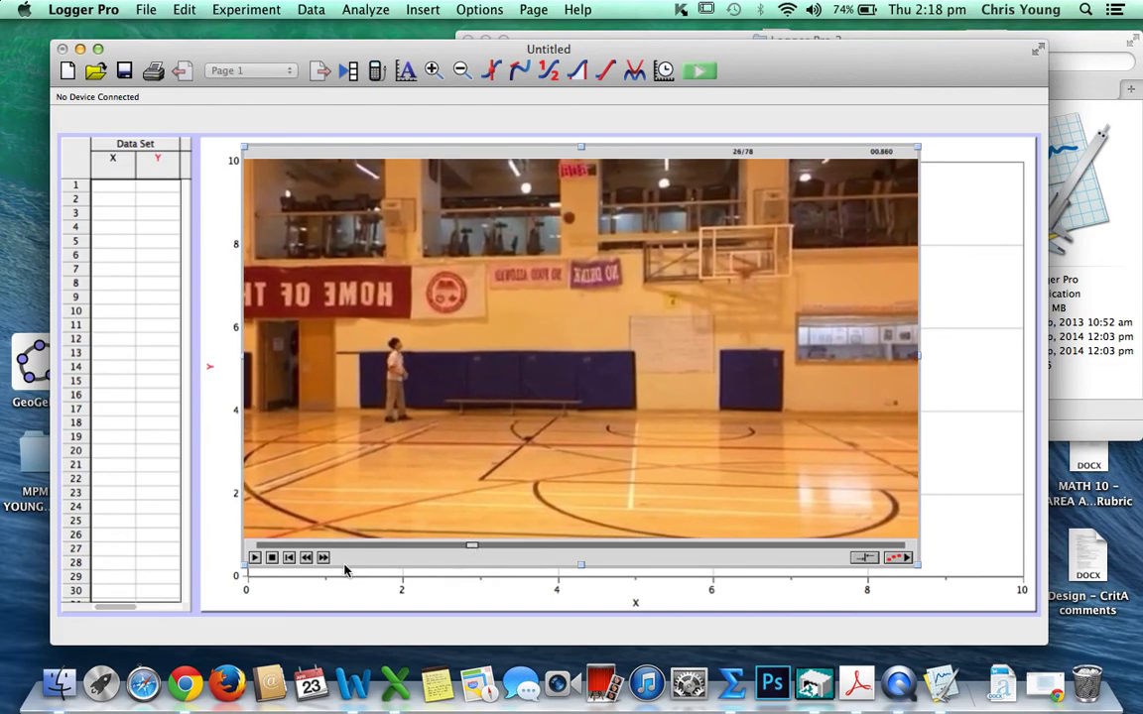
left_click(255, 558)
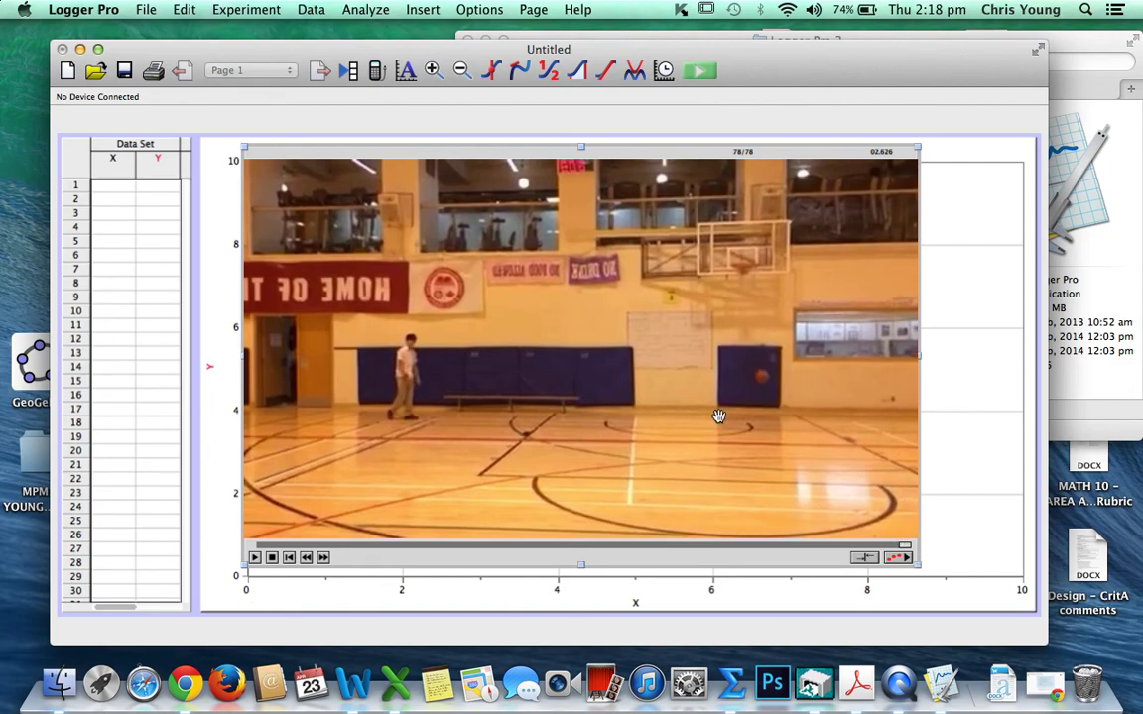
mouse_move(421, 211)
left_mouse_down()
mouse_move(445, 214)
mouse_move(427, 222)
left_mouse_up()
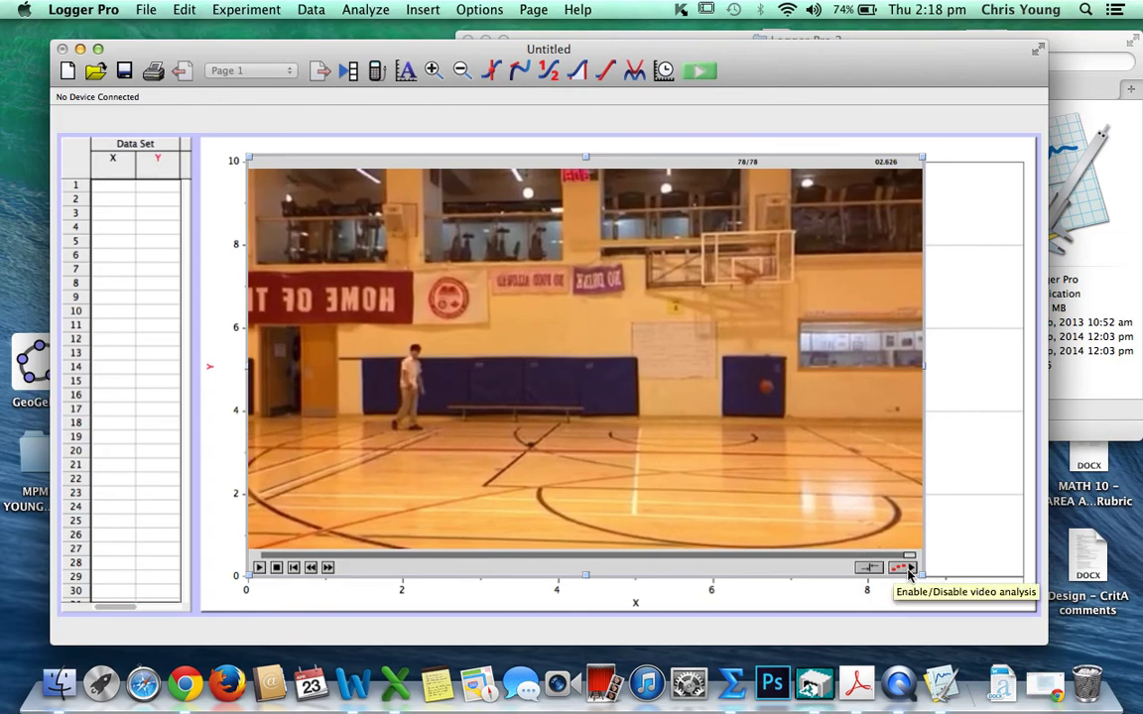
Step: Enable video analysis on the russell movie and select the Set Origin tool
left_click(909, 569)
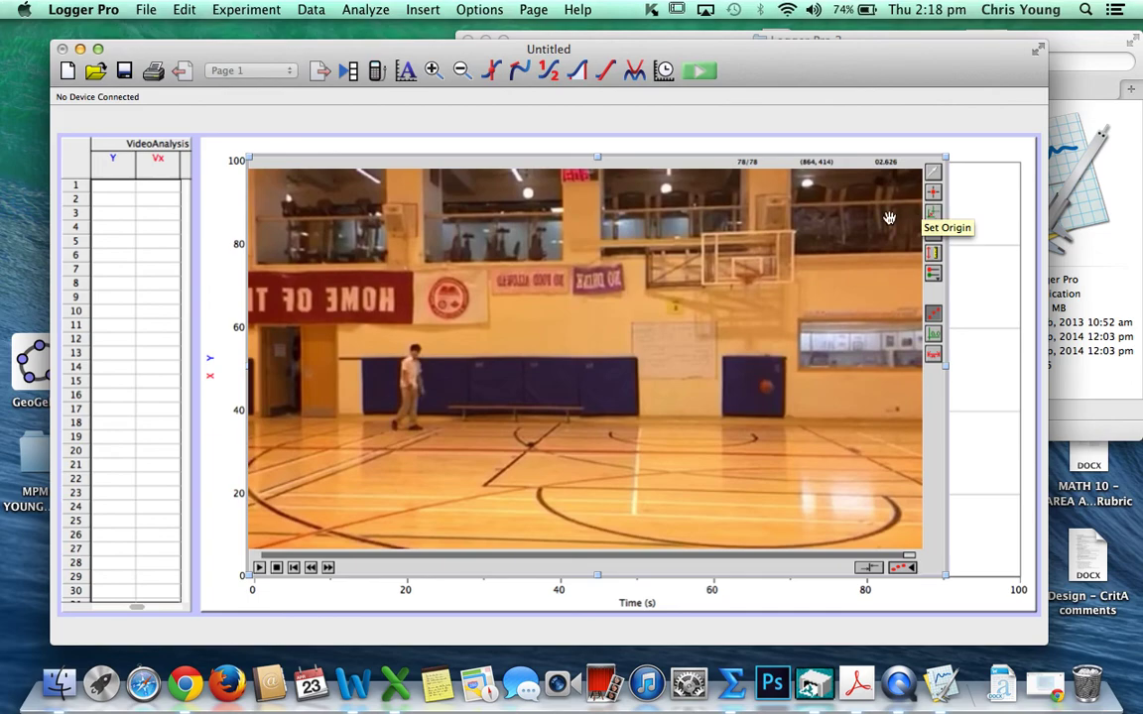
left_click(934, 211)
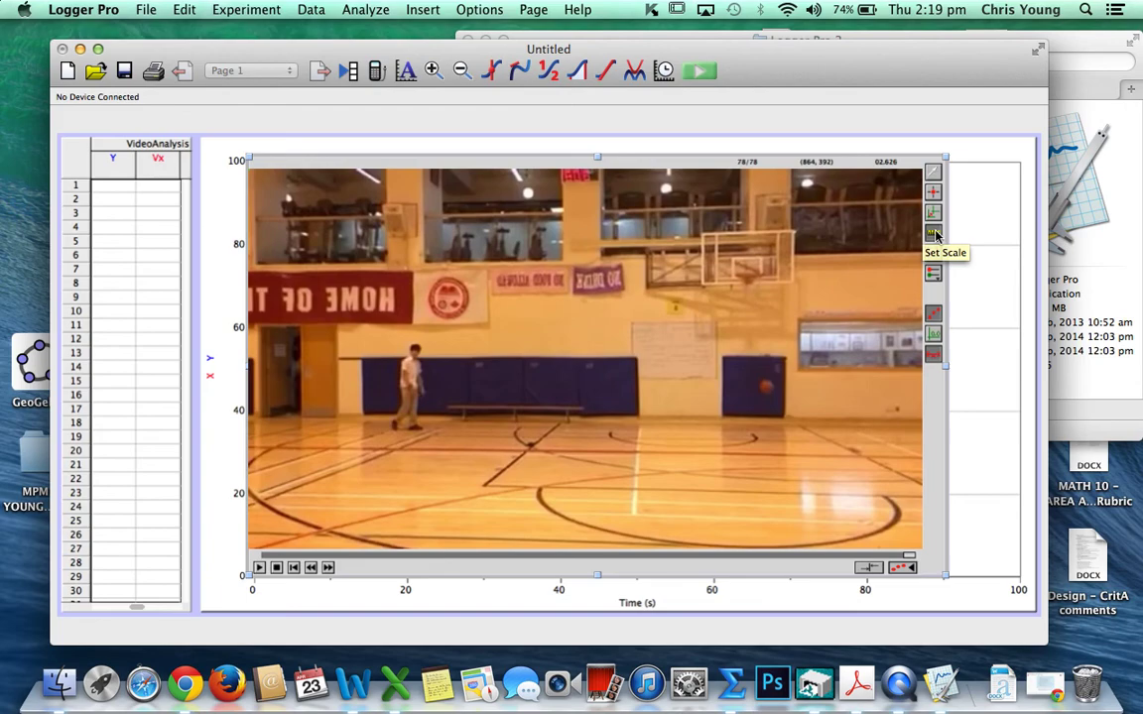
Step: Set a 1 m scale along the thrower's waist-to-feet line
left_click(934, 234)
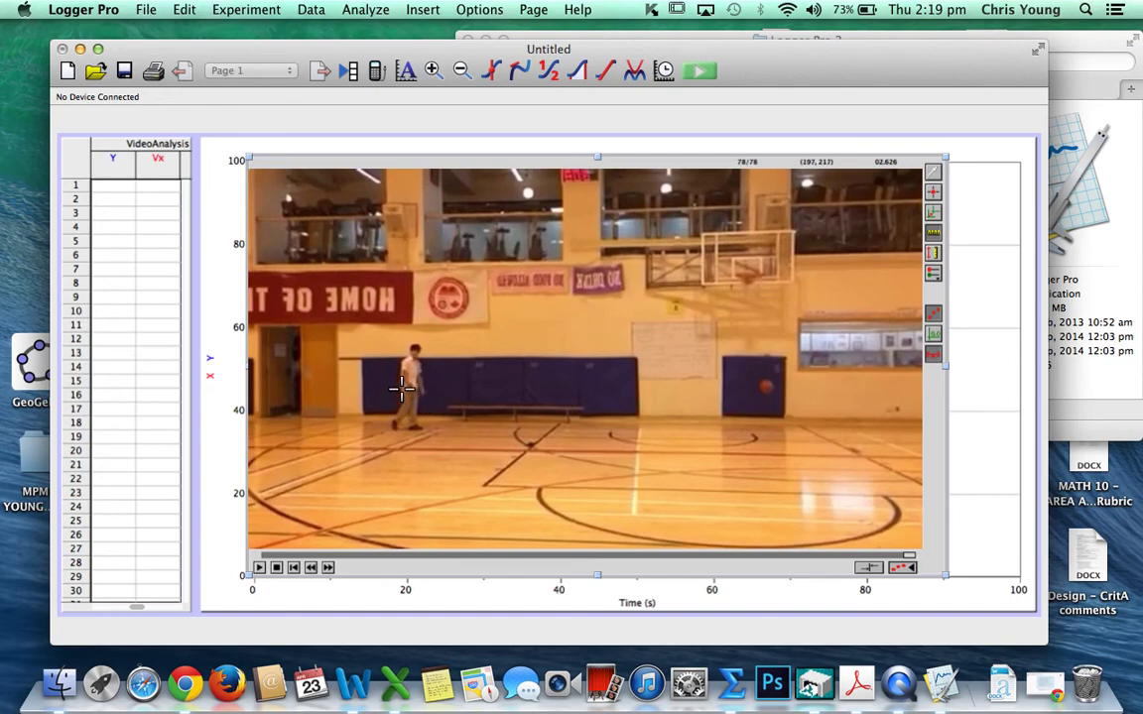
left_click_drag(402, 389, 396, 426)
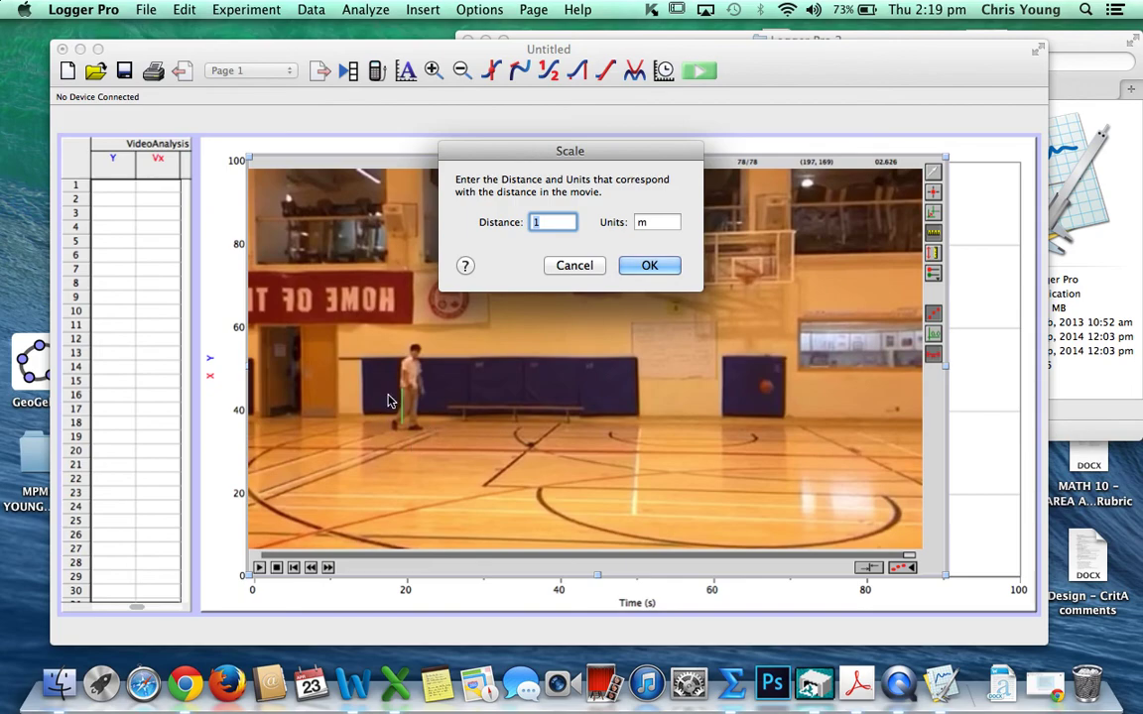
left_click(649, 265)
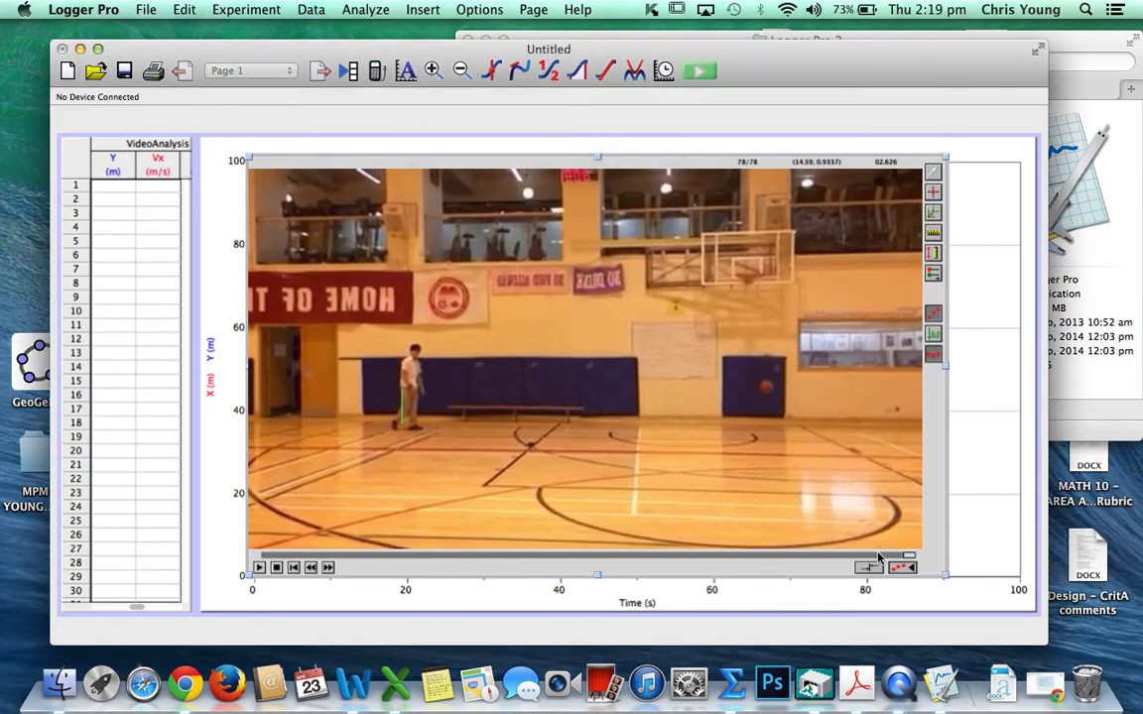
Step: Rewind the movie to frame 0 and place the origin on the floor at the thrower's feet
left_click_drag(911, 563, 260, 558)
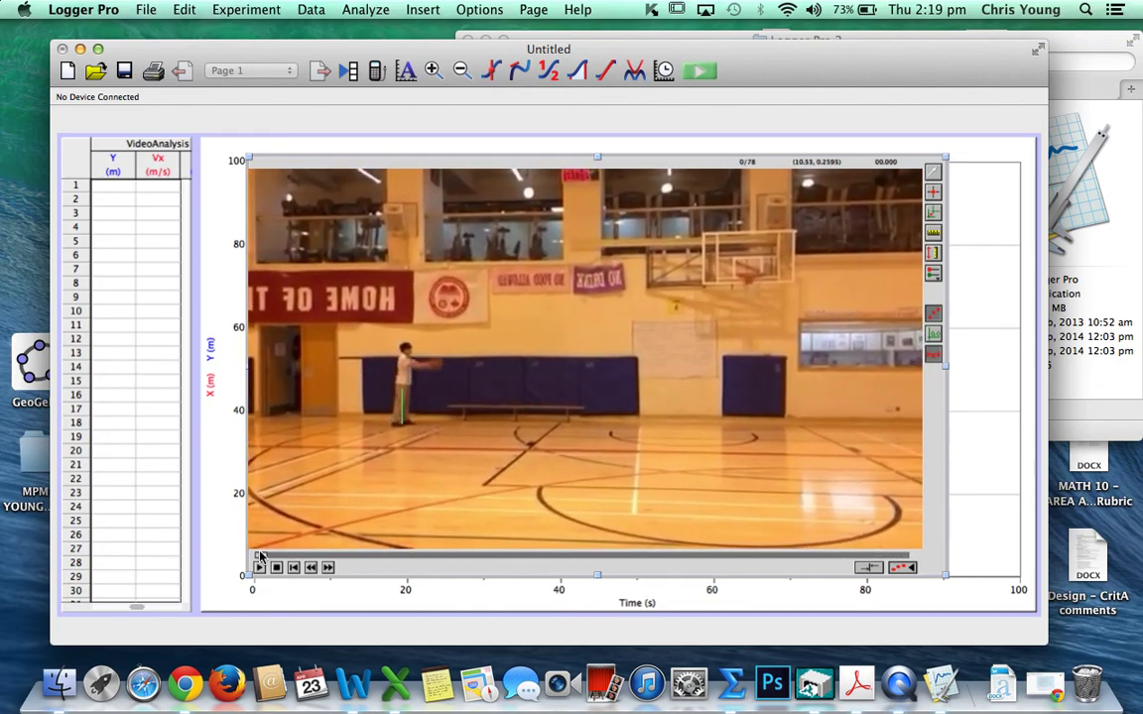
left_click(934, 214)
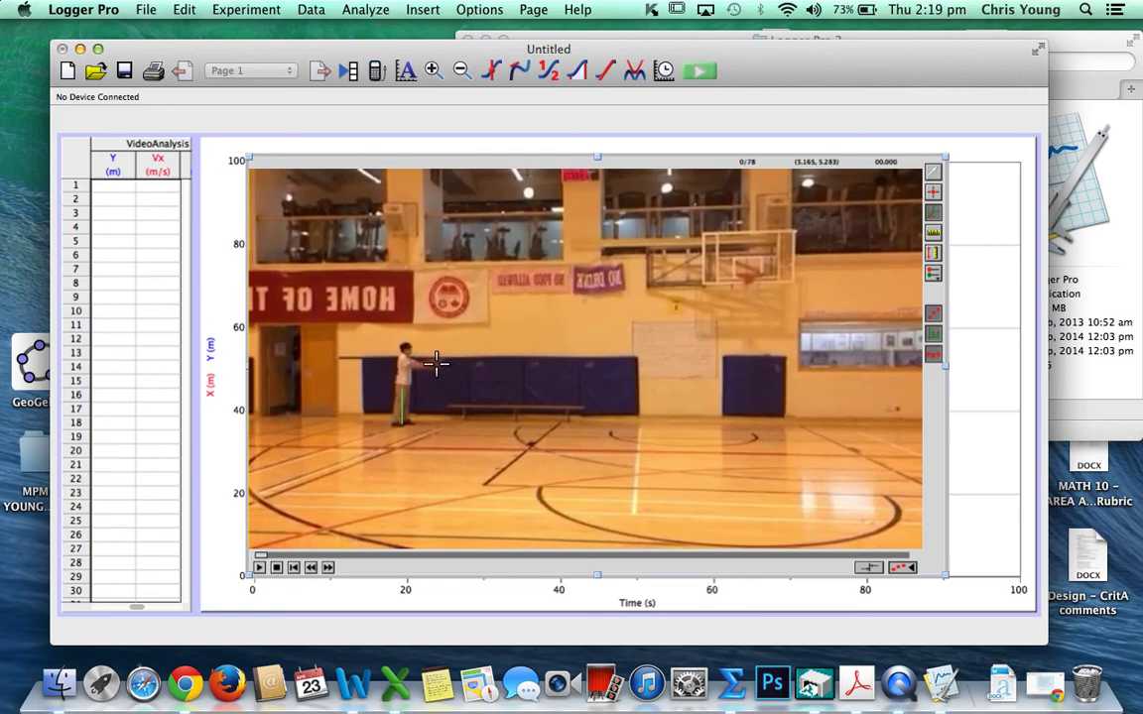
left_click(437, 425)
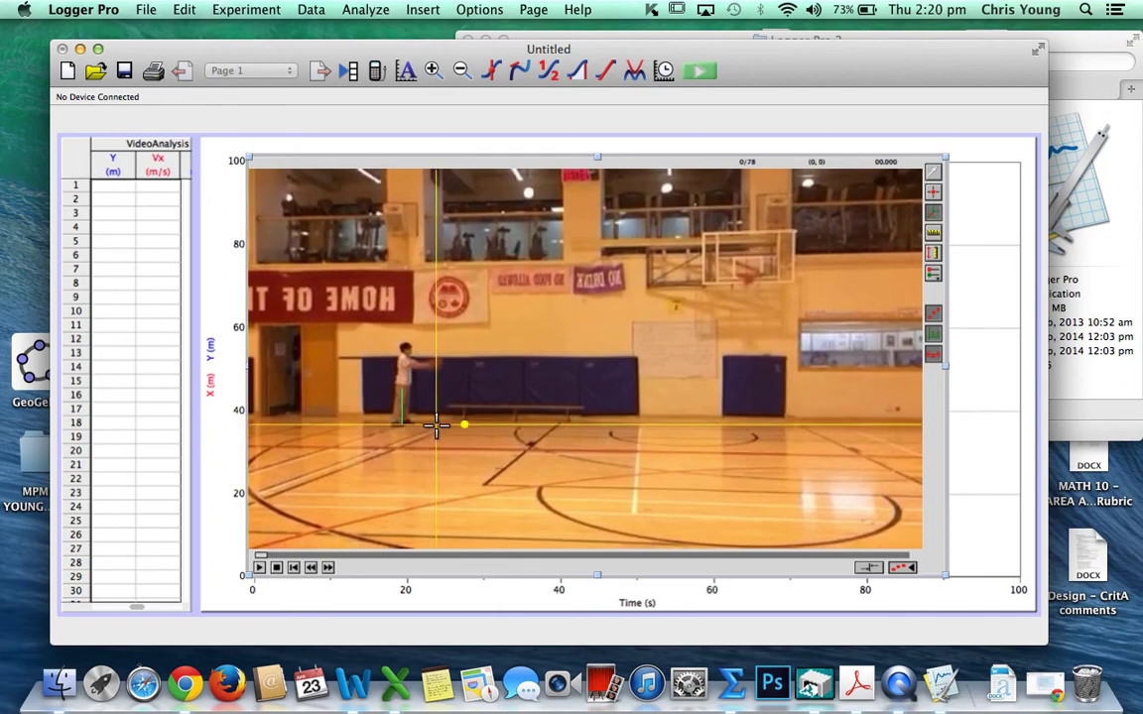
Step: Mark the ball frame by frame from its release up to the top of its arc
left_click(436, 362)
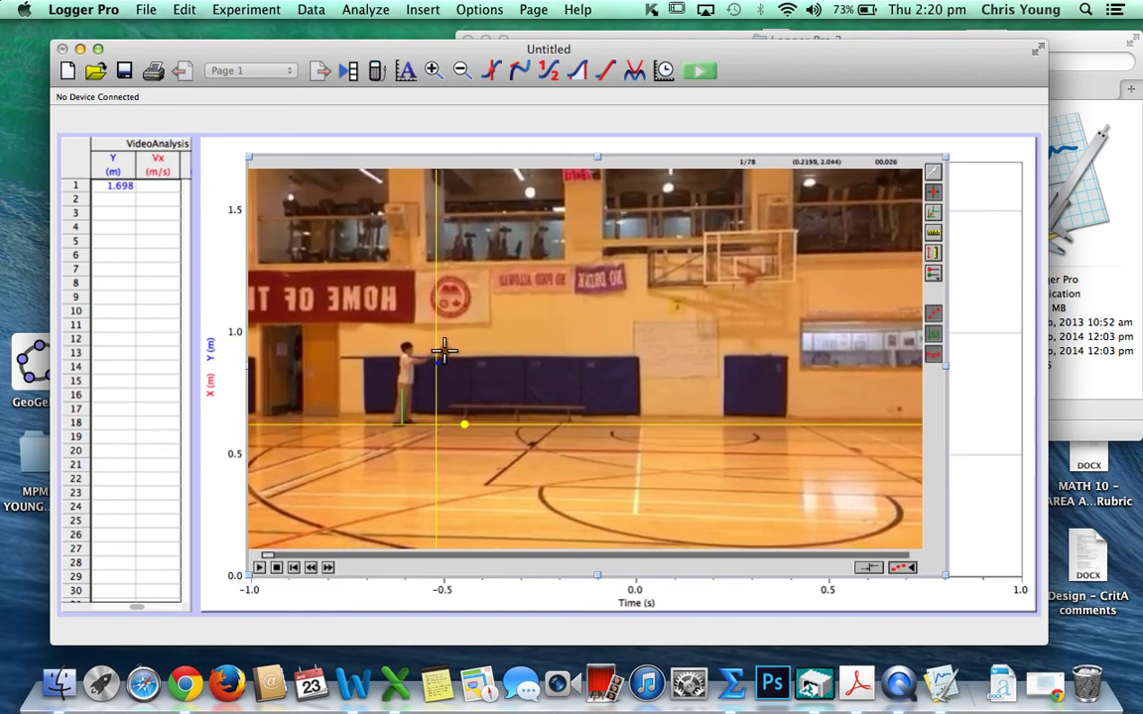
left_click(443, 349)
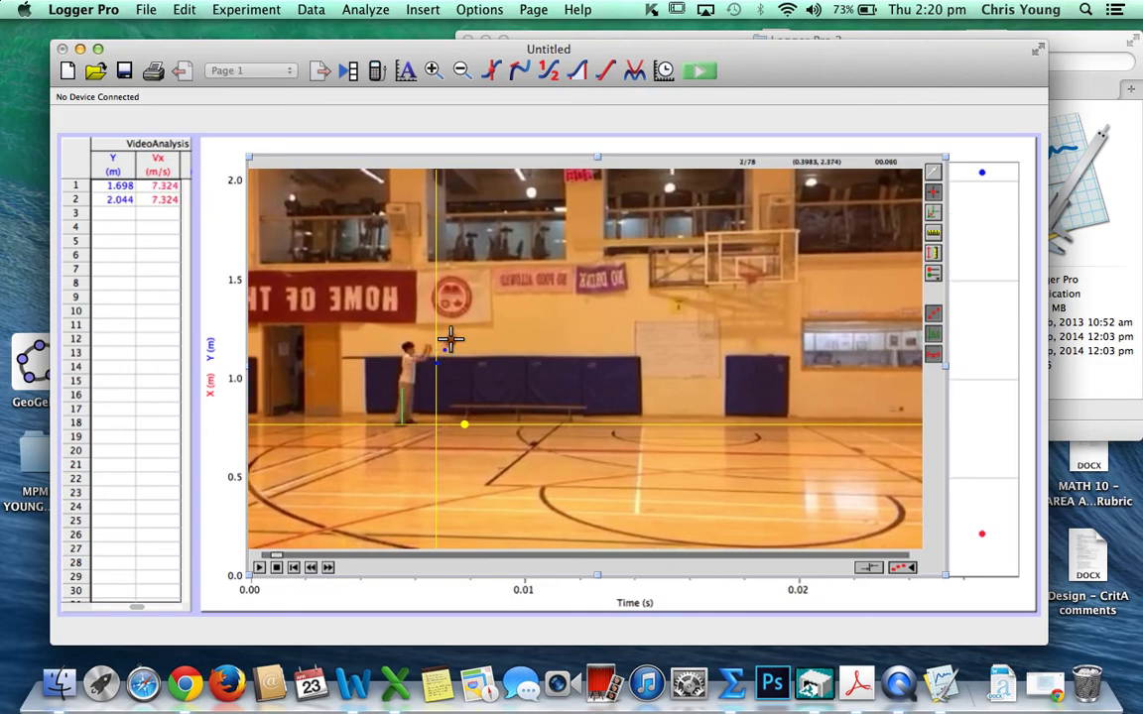
left_click(449, 339)
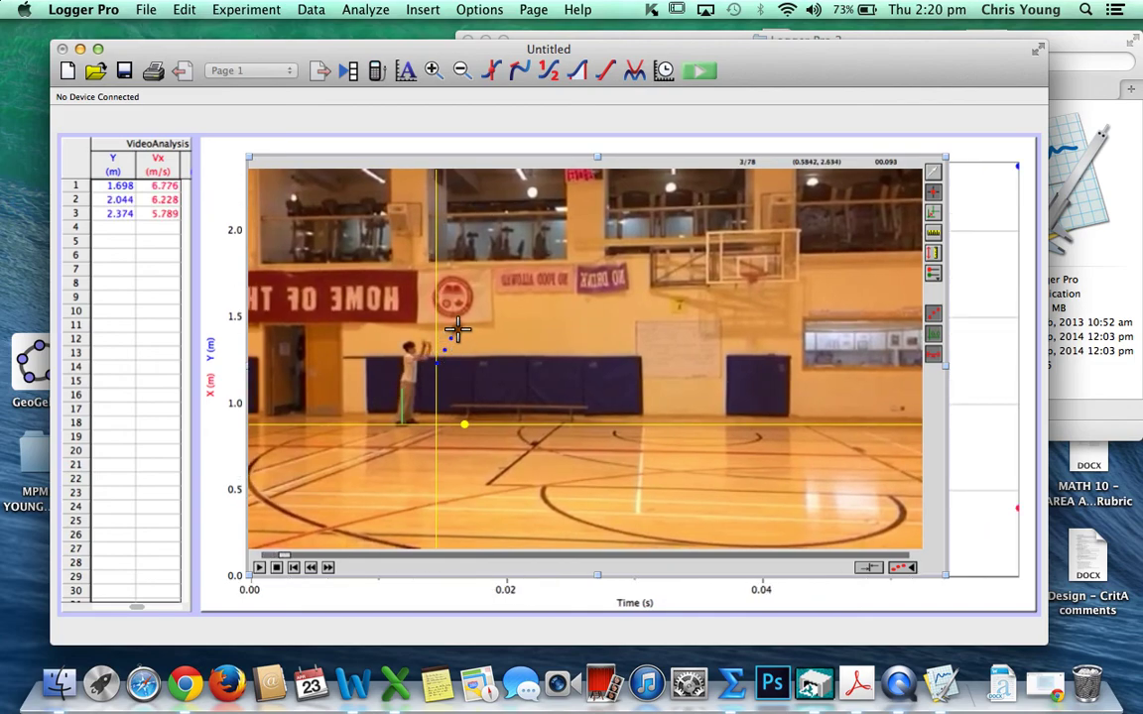
left_click(456, 332)
left_click(463, 320)
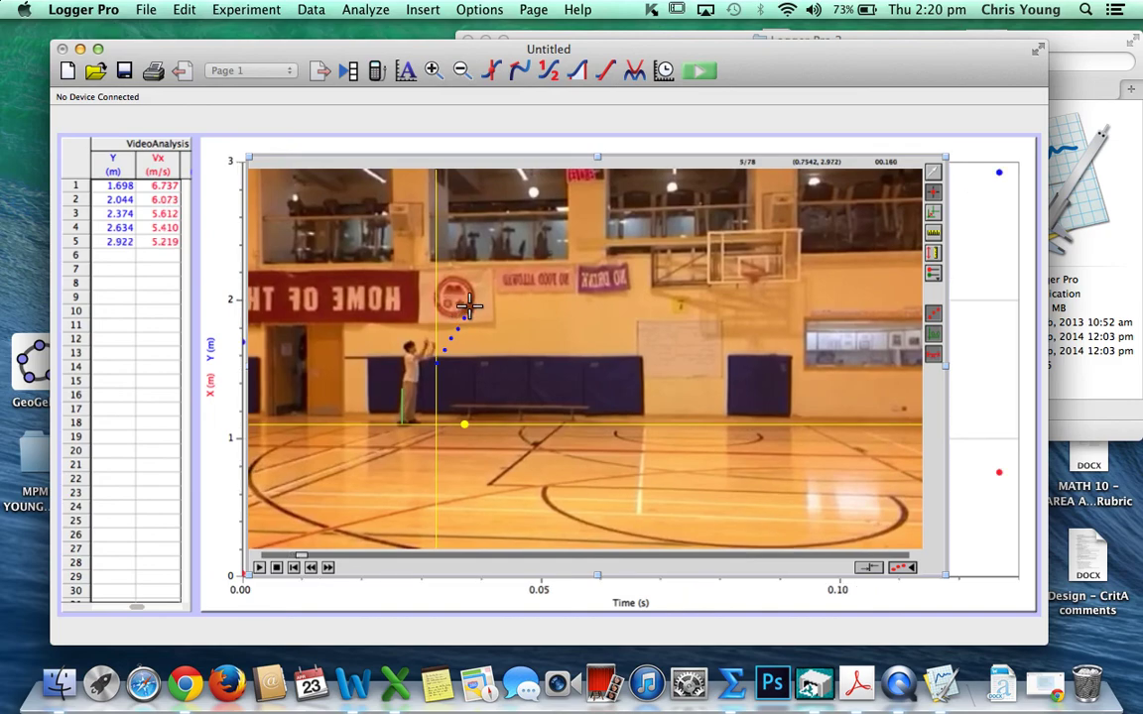
left_click(470, 306)
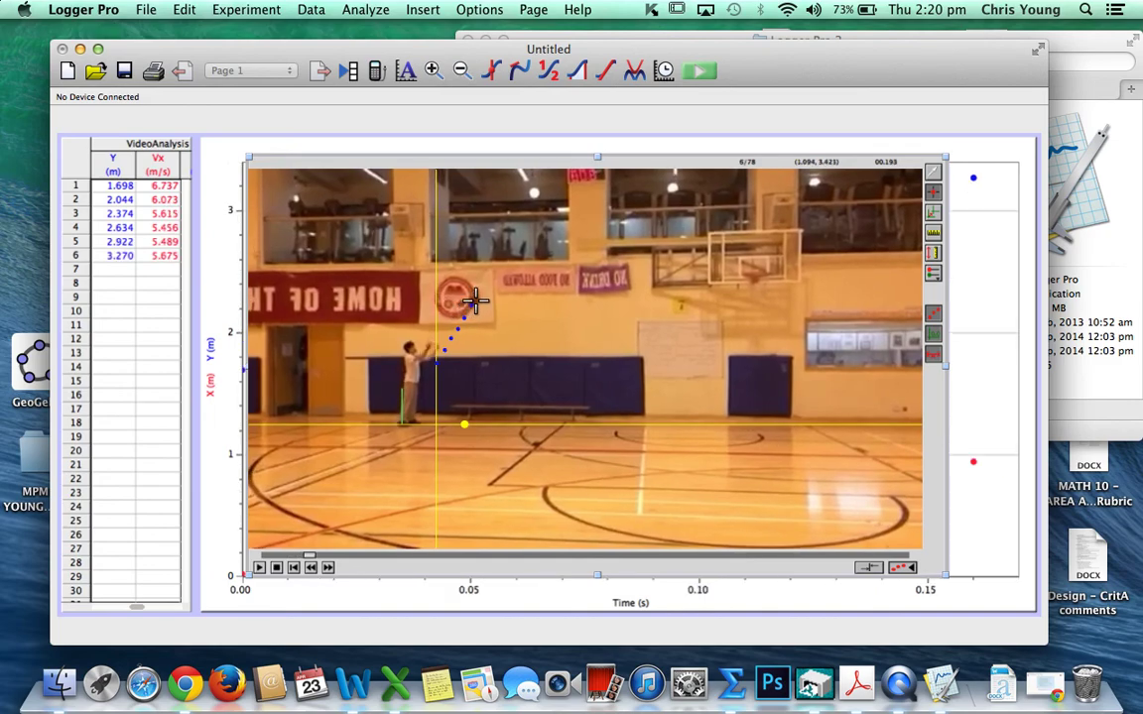
left_click(475, 299)
left_click(481, 289)
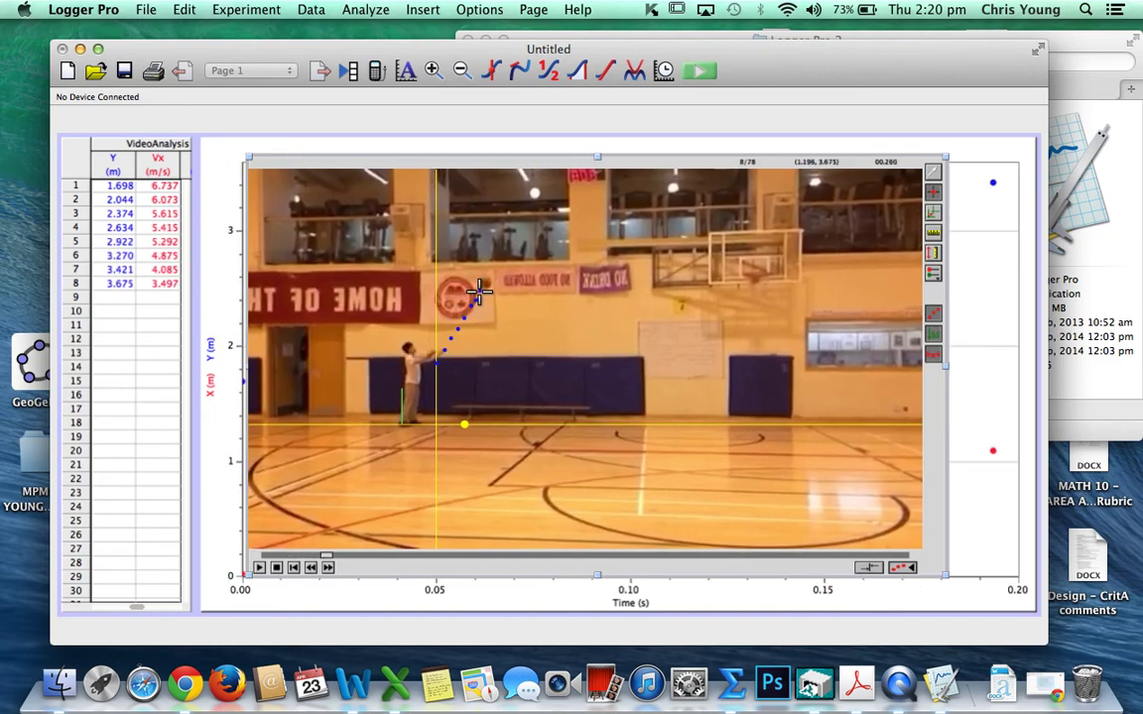
left_click(487, 280)
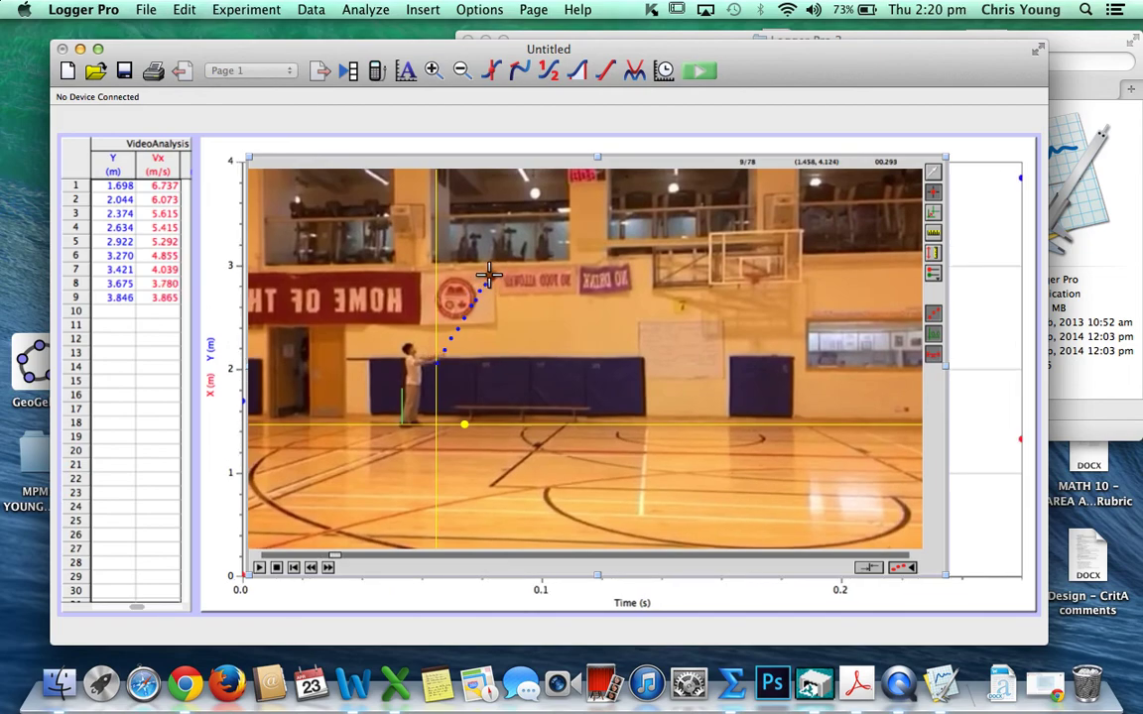
left_click(494, 272)
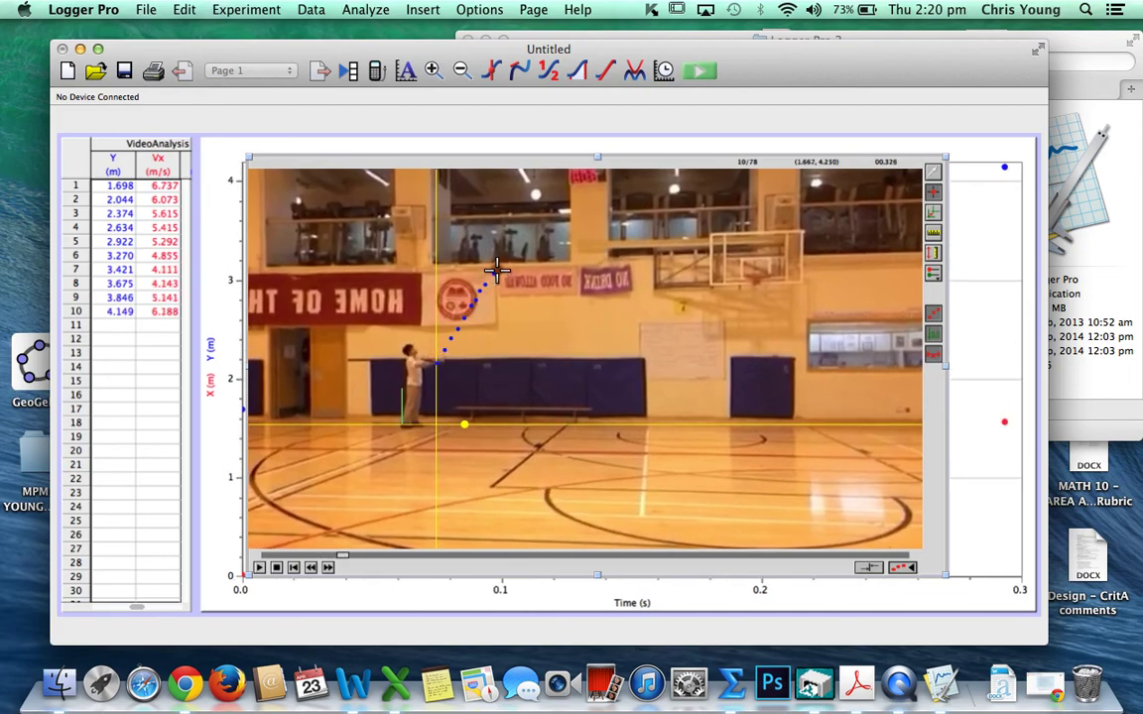
left_click(501, 264)
left_click(507, 258)
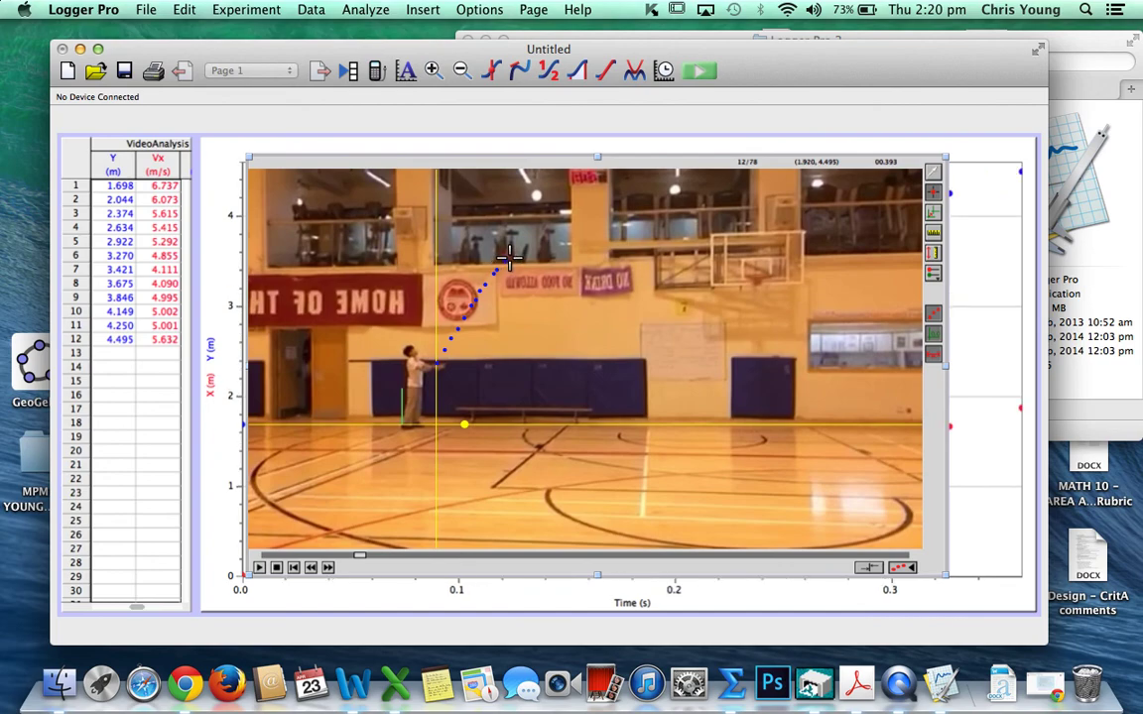
left_click(514, 251)
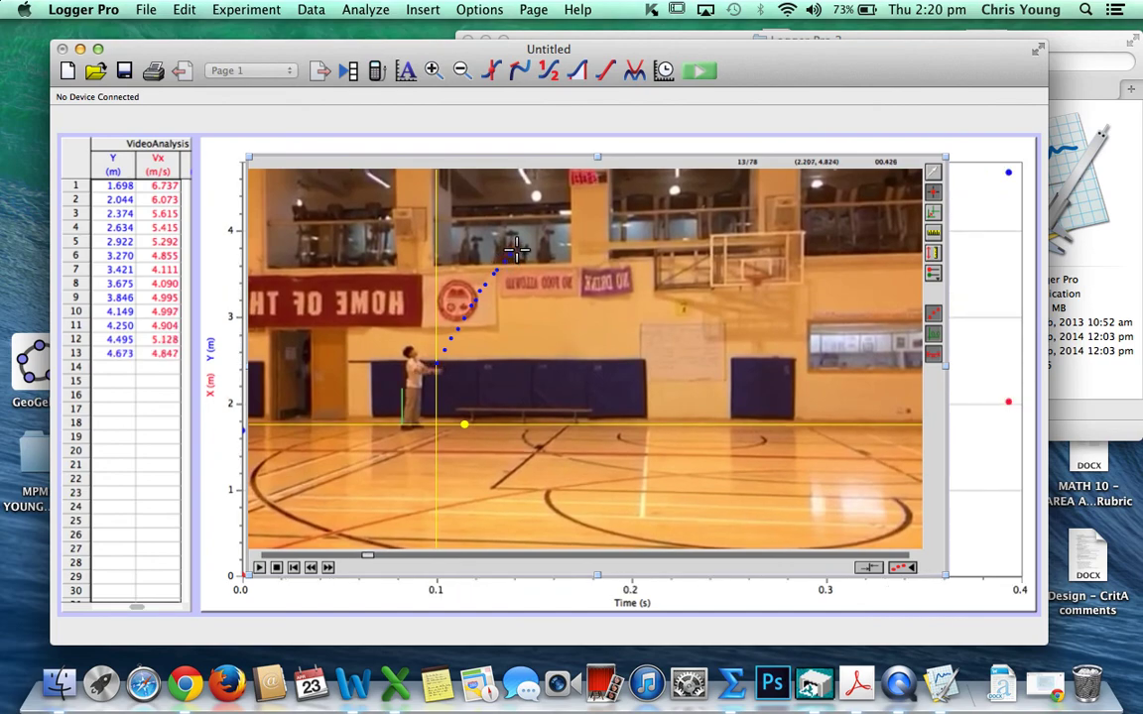
left_click(516, 250)
left_click(522, 244)
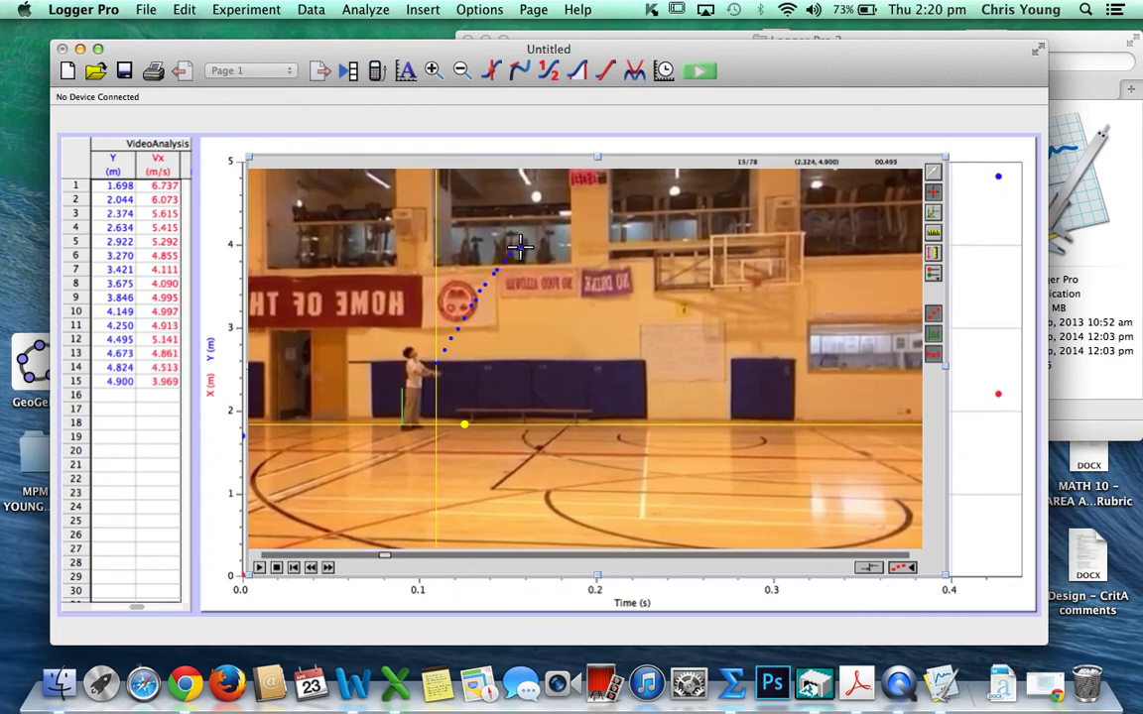
left_click(528, 241)
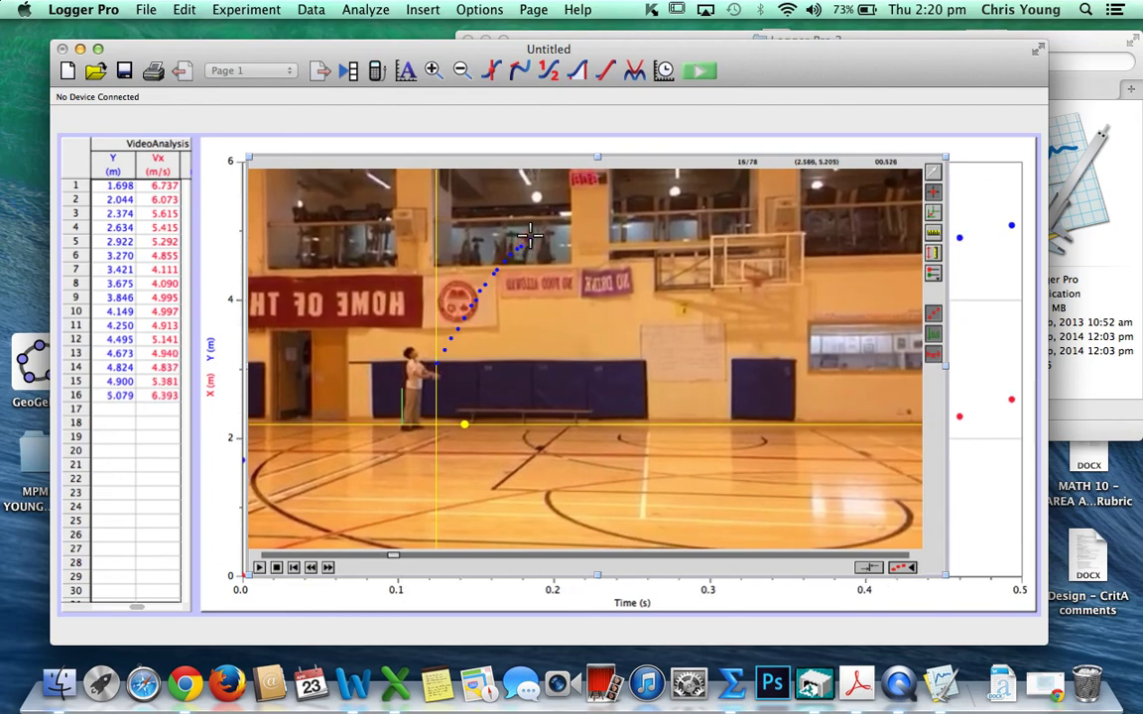
left_click(532, 236)
left_click(538, 233)
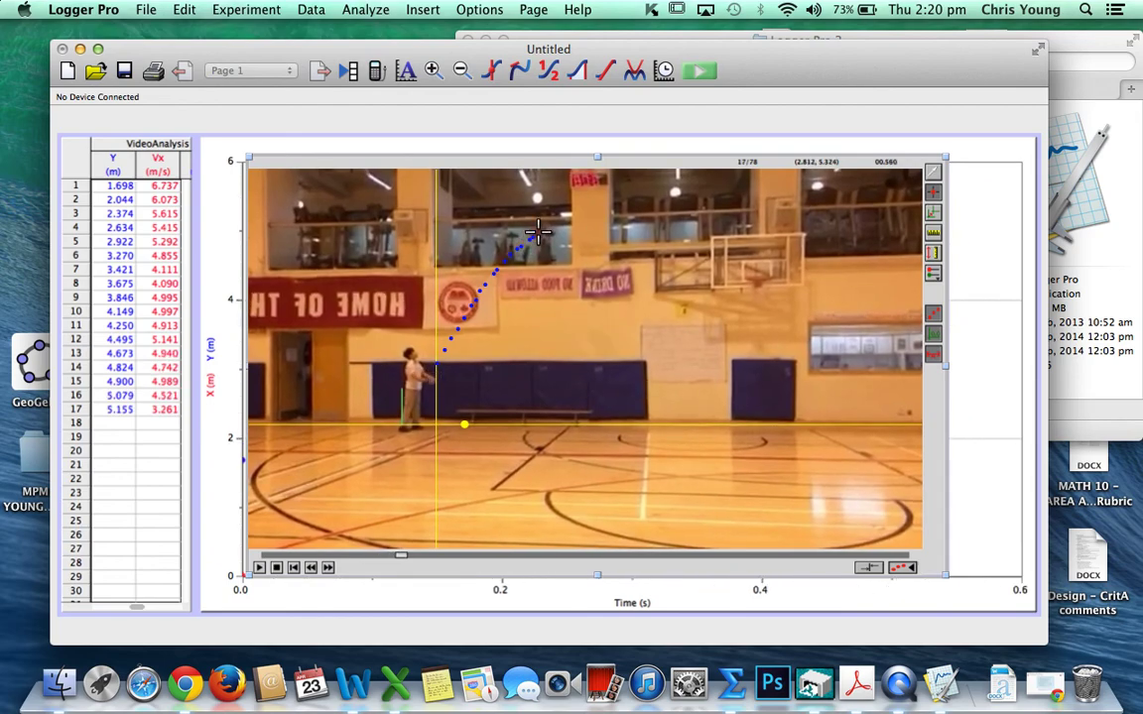
left_click(544, 232)
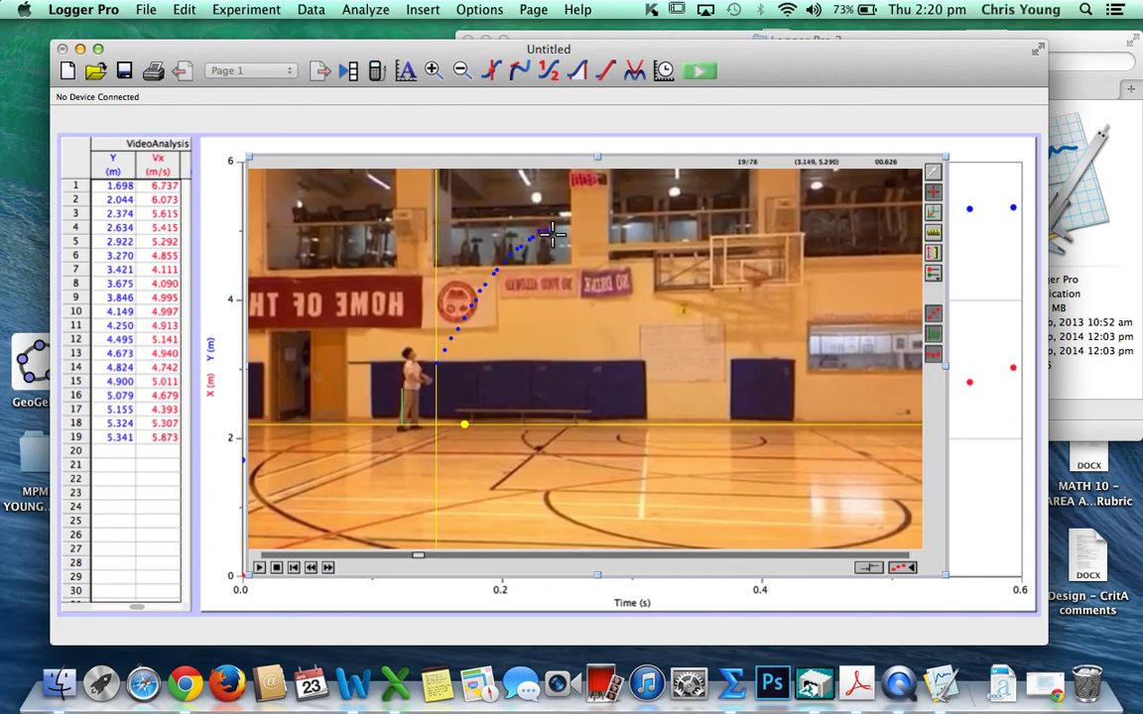
left_click(550, 233)
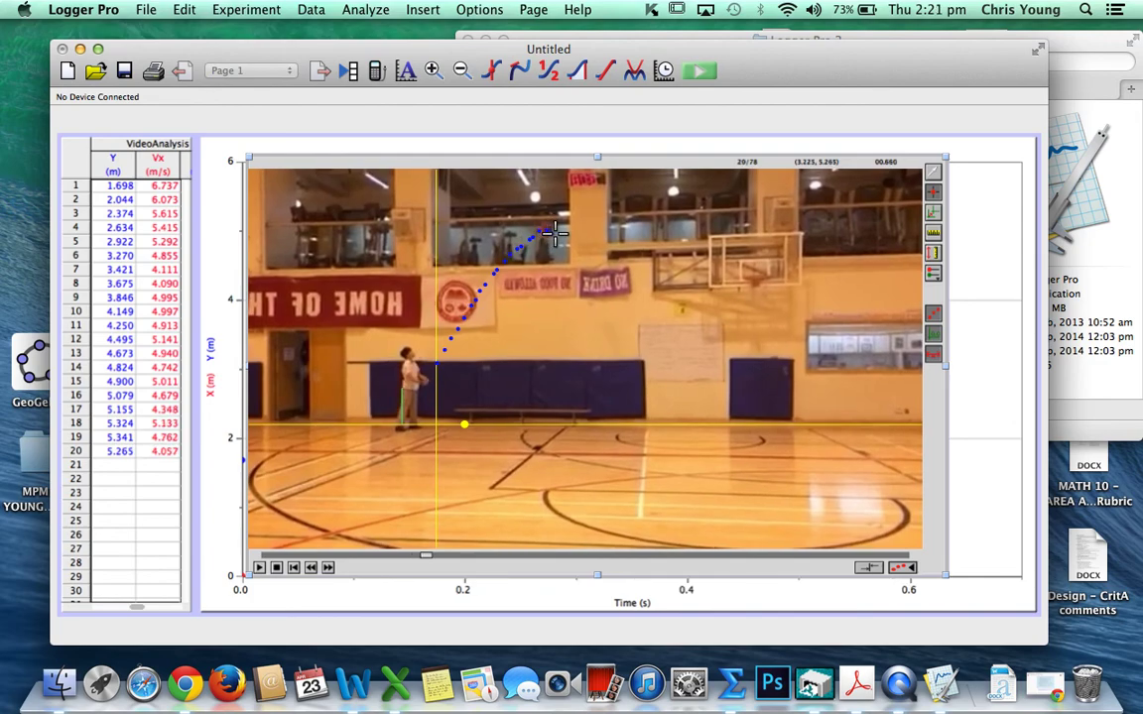
left_click(553, 232)
left_click(557, 231)
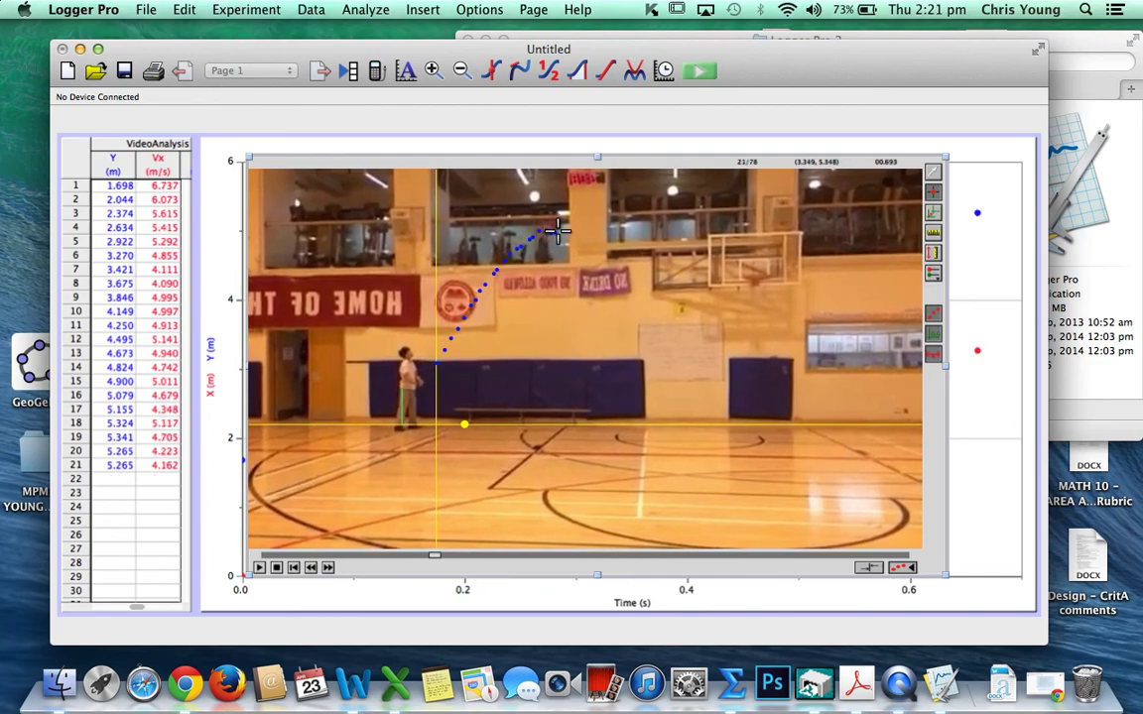
Step: Mark the ball frame by frame from the top of its arc down to where it lands
left_click(563, 232)
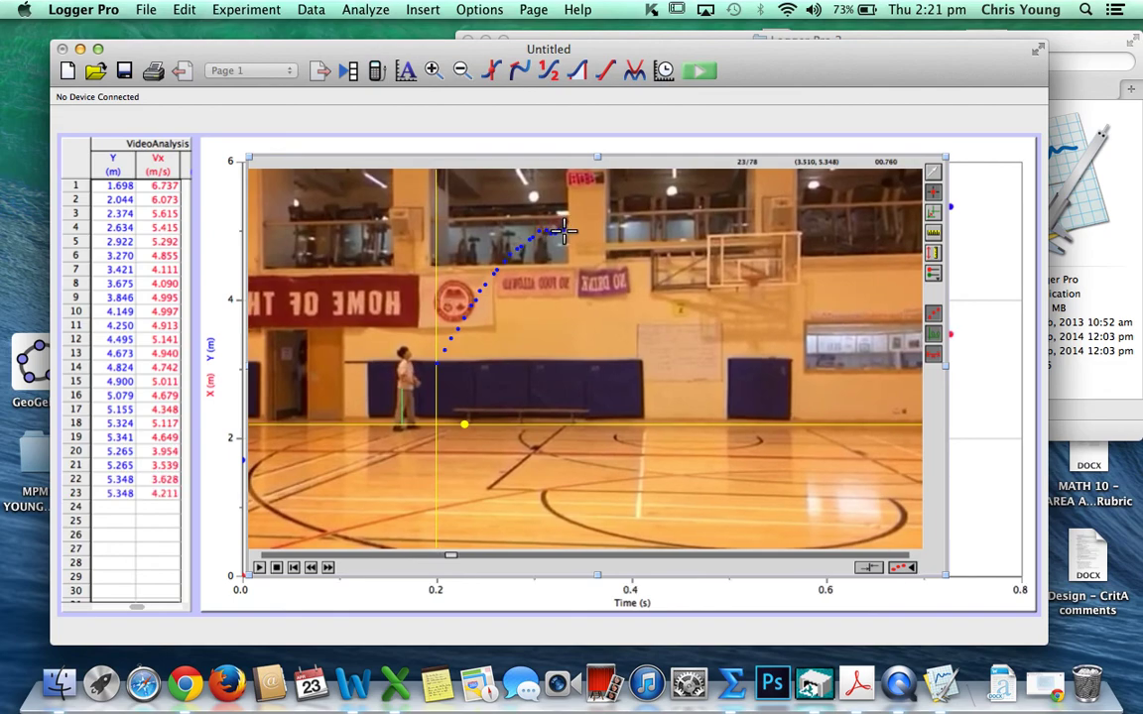
left_click(568, 230)
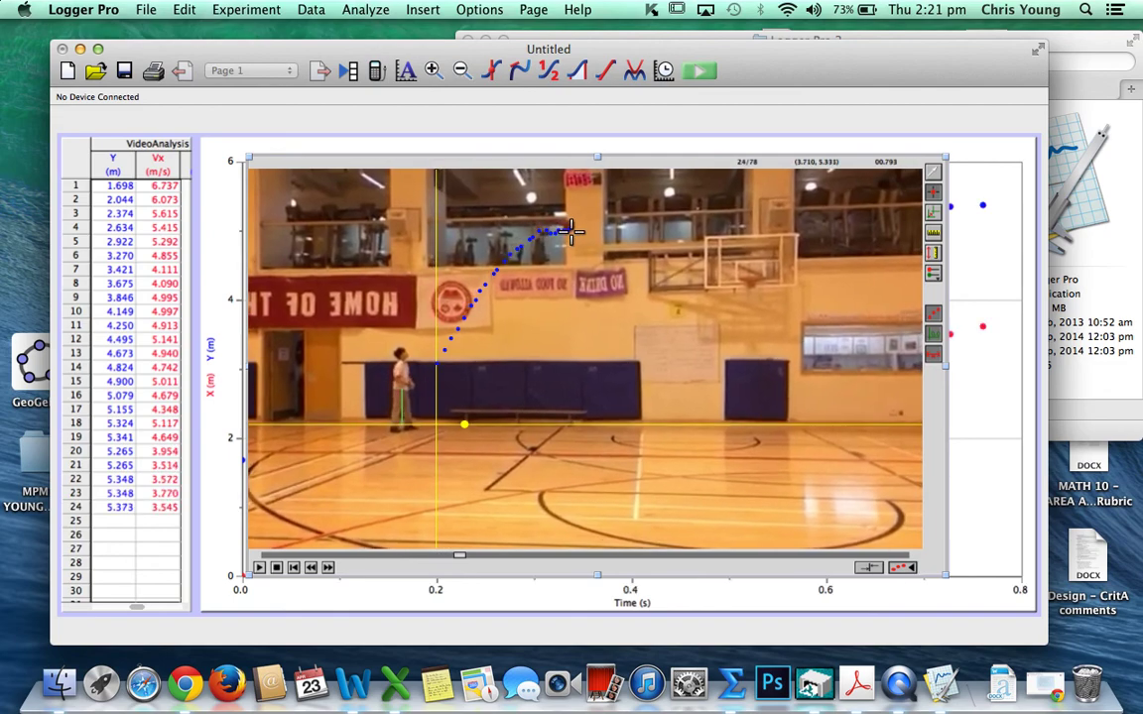
left_click(573, 230)
left_click(576, 230)
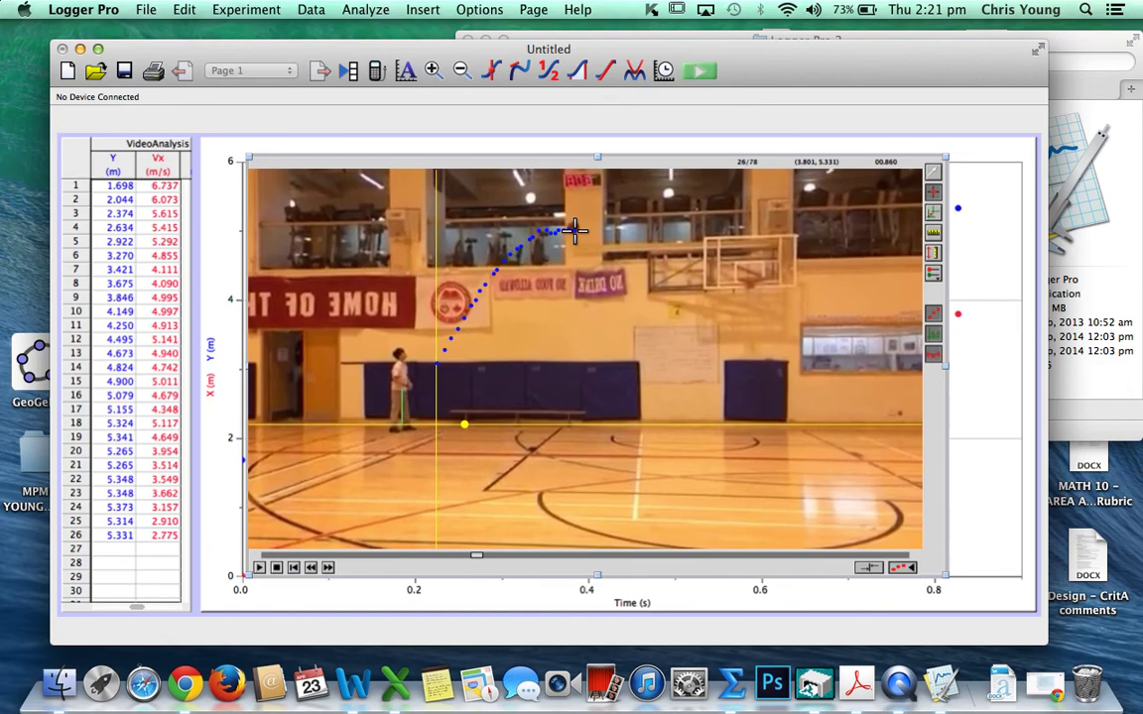
left_click(582, 232)
left_click(584, 231)
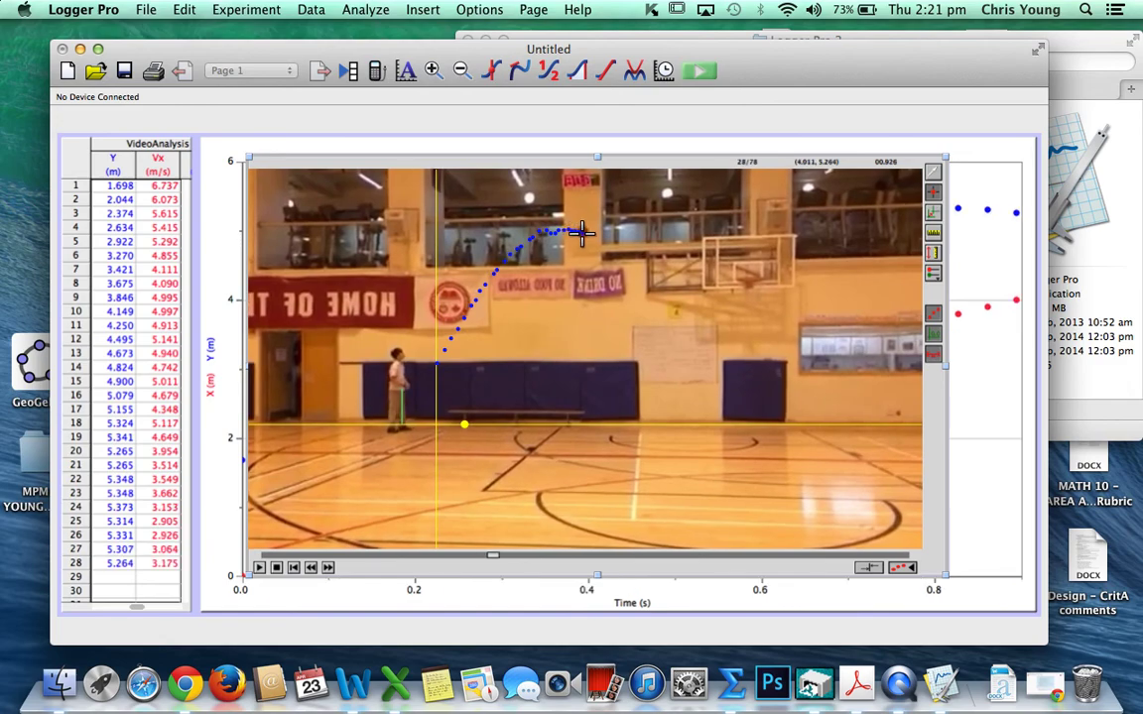
left_click(586, 233)
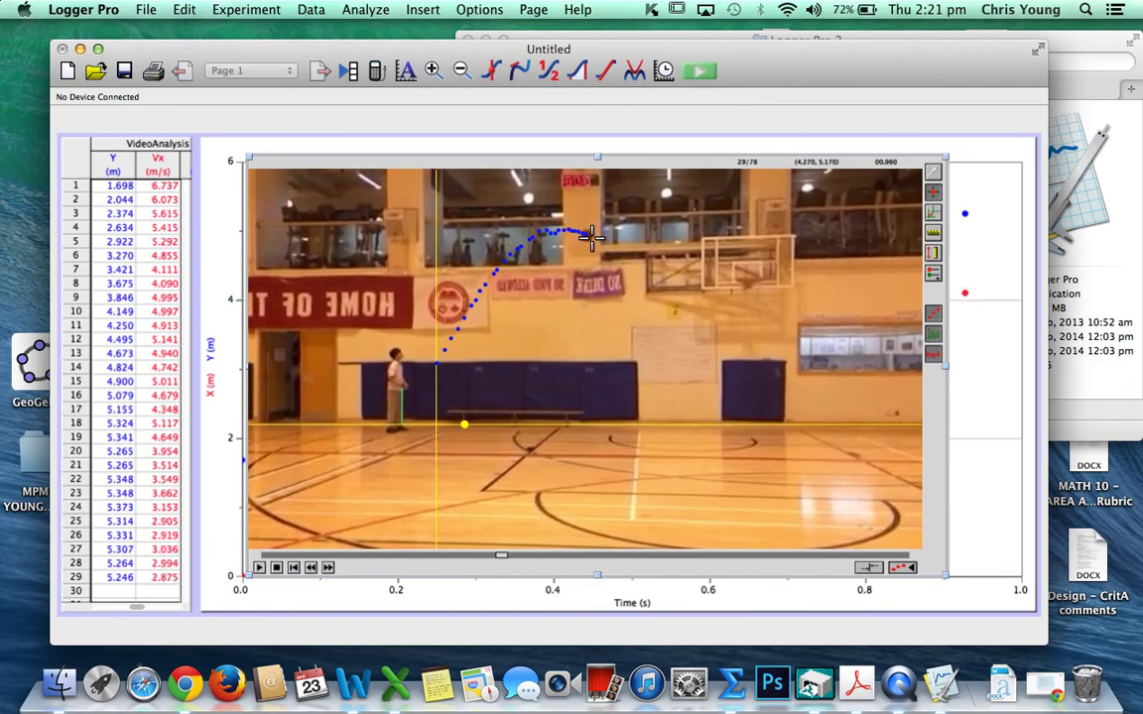
left_click(591, 238)
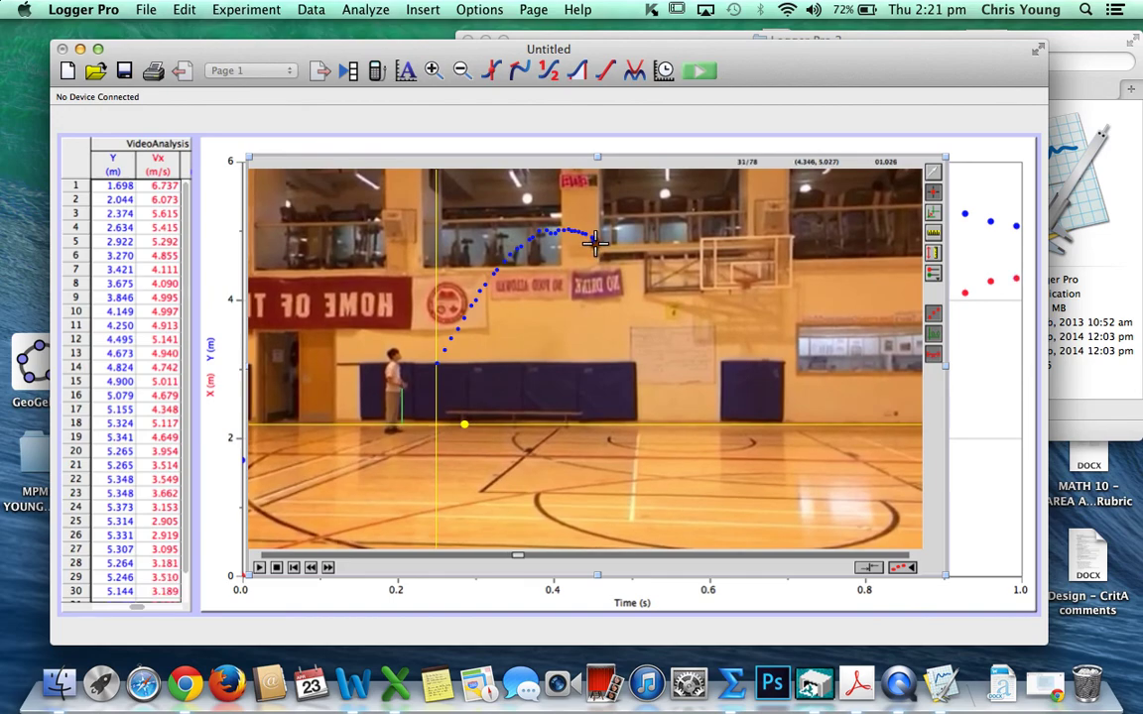
left_click(595, 246)
left_click(599, 253)
left_click(603, 256)
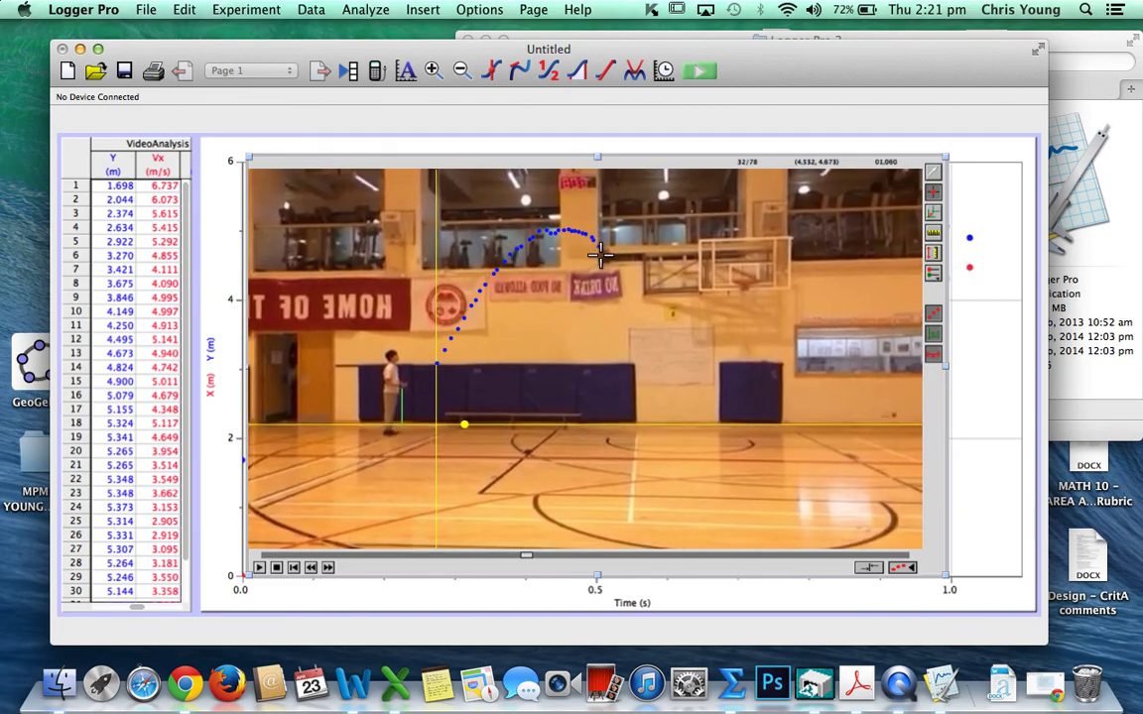
left_click(613, 260)
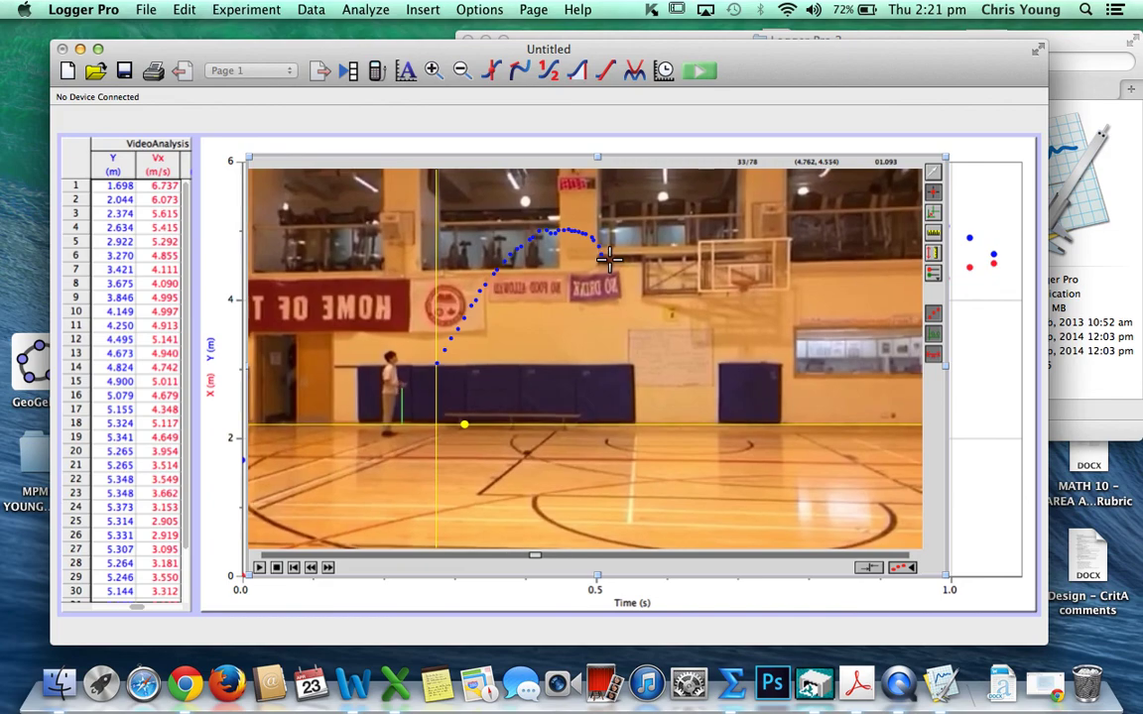
left_click(614, 266)
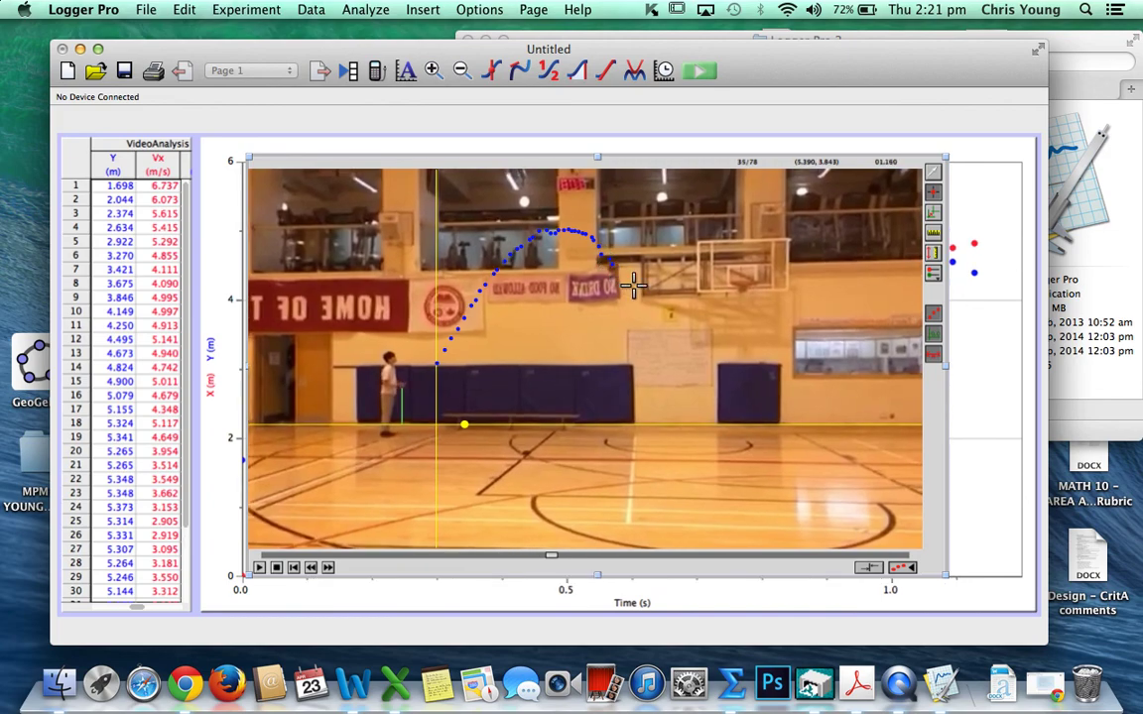
left_click(617, 273)
left_click(620, 279)
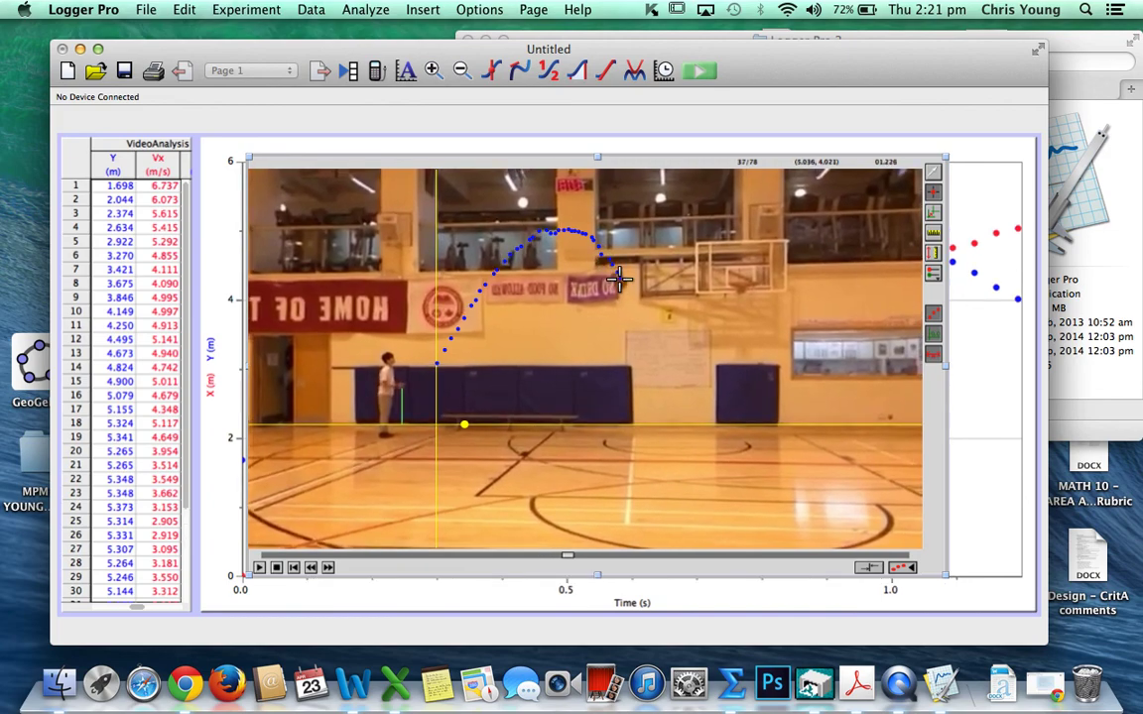
left_click(623, 285)
left_click(627, 293)
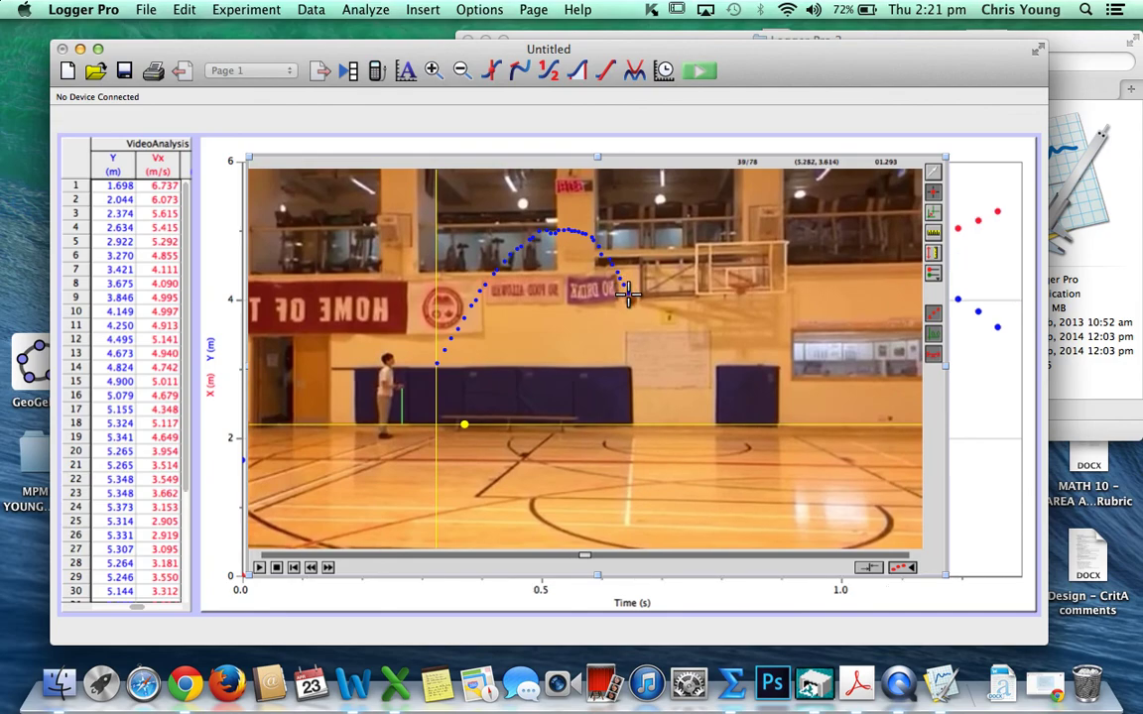
left_click(631, 302)
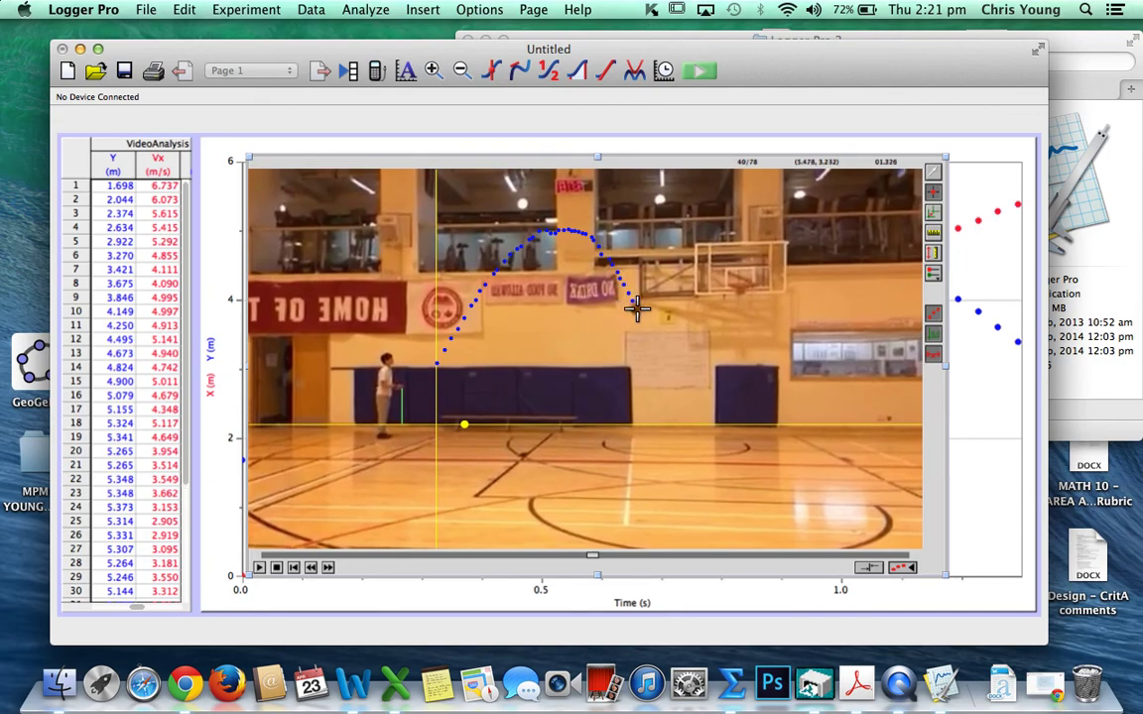
left_click(636, 312)
left_click(641, 321)
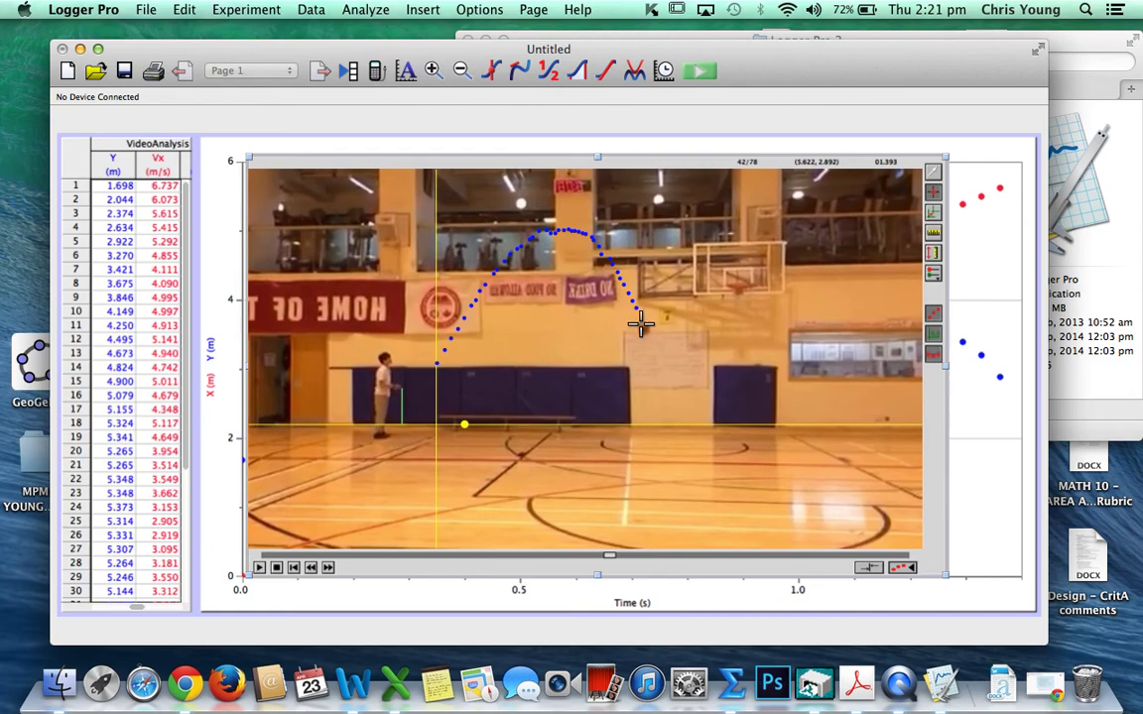
left_click(645, 331)
left_click(649, 340)
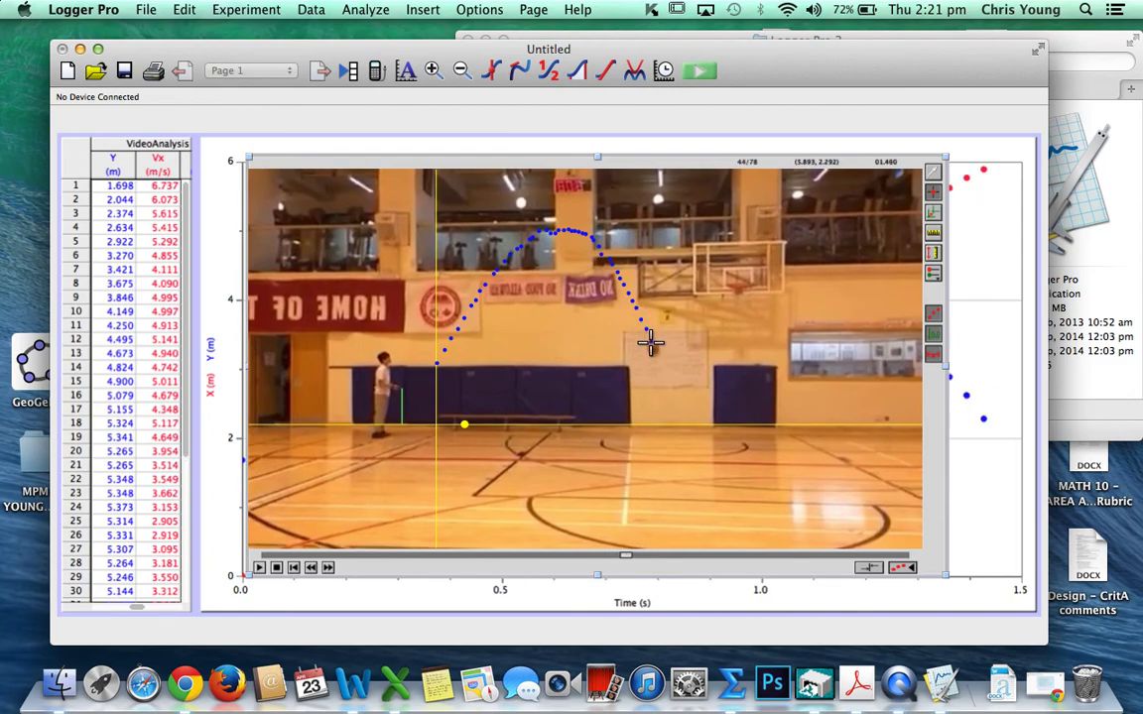
left_click(653, 350)
left_click(658, 361)
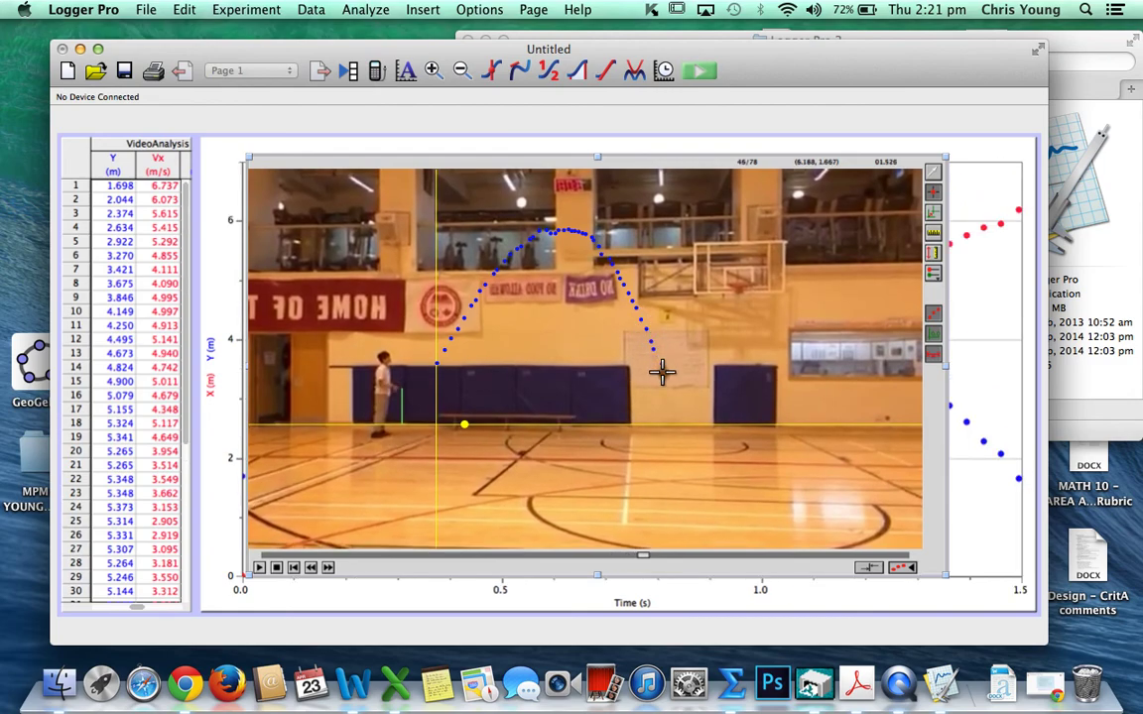
left_click(663, 370)
left_click(667, 381)
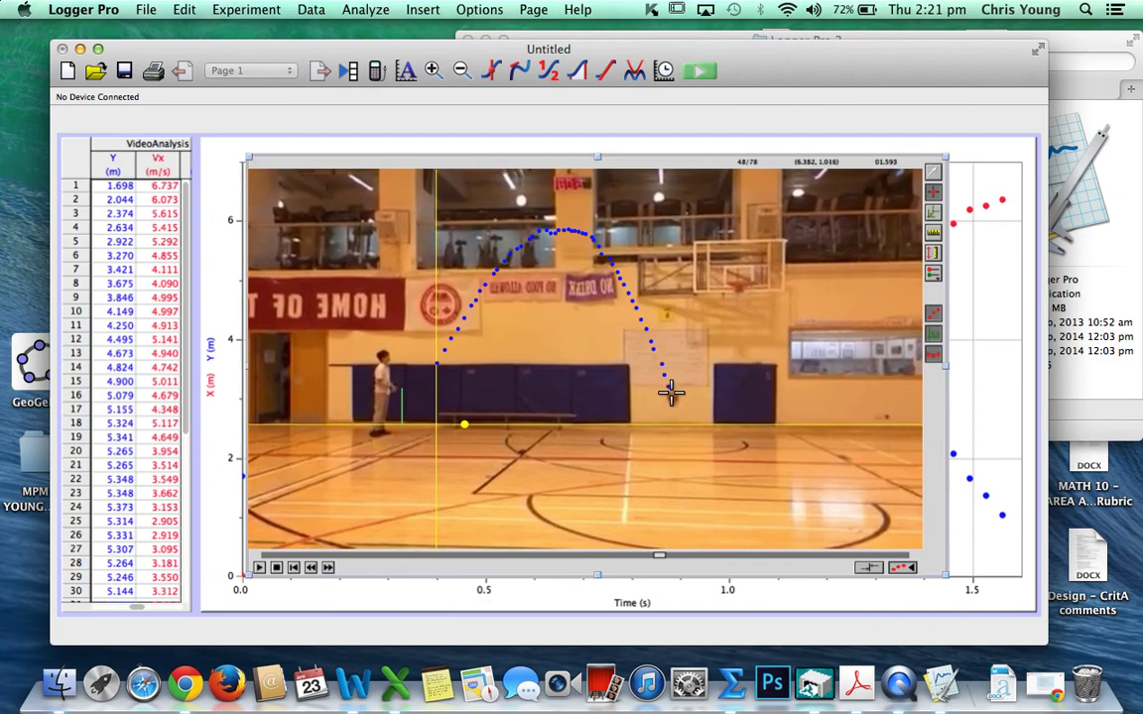
left_click(671, 391)
left_click(676, 404)
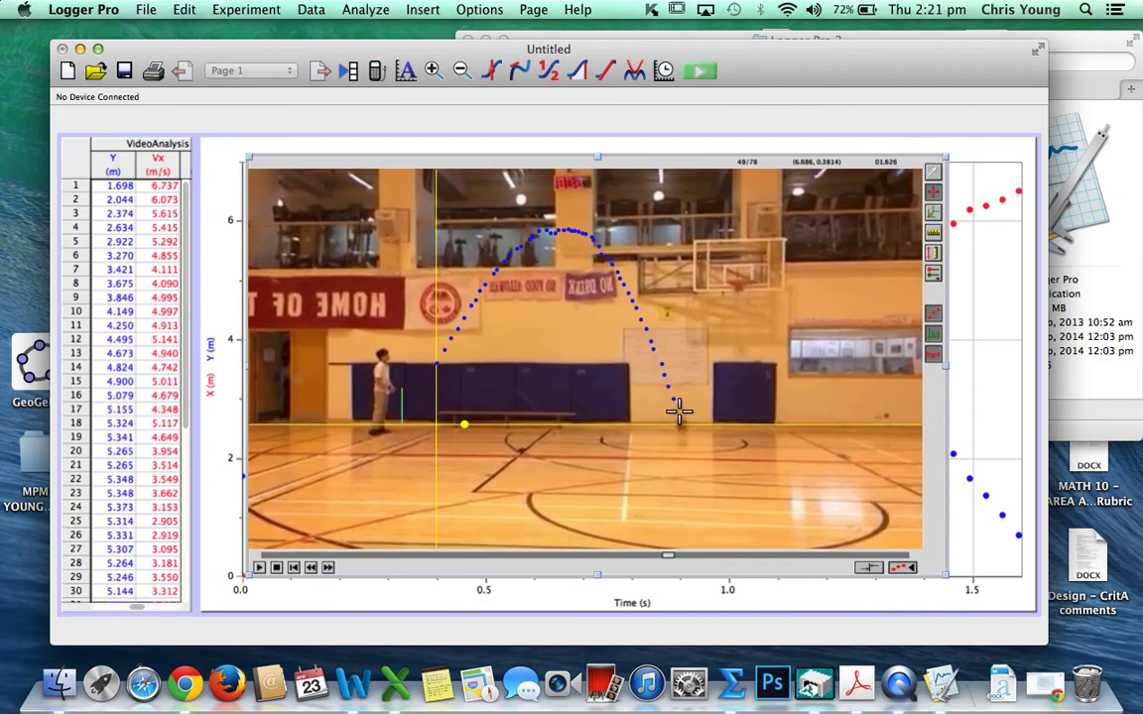
left_click(683, 423)
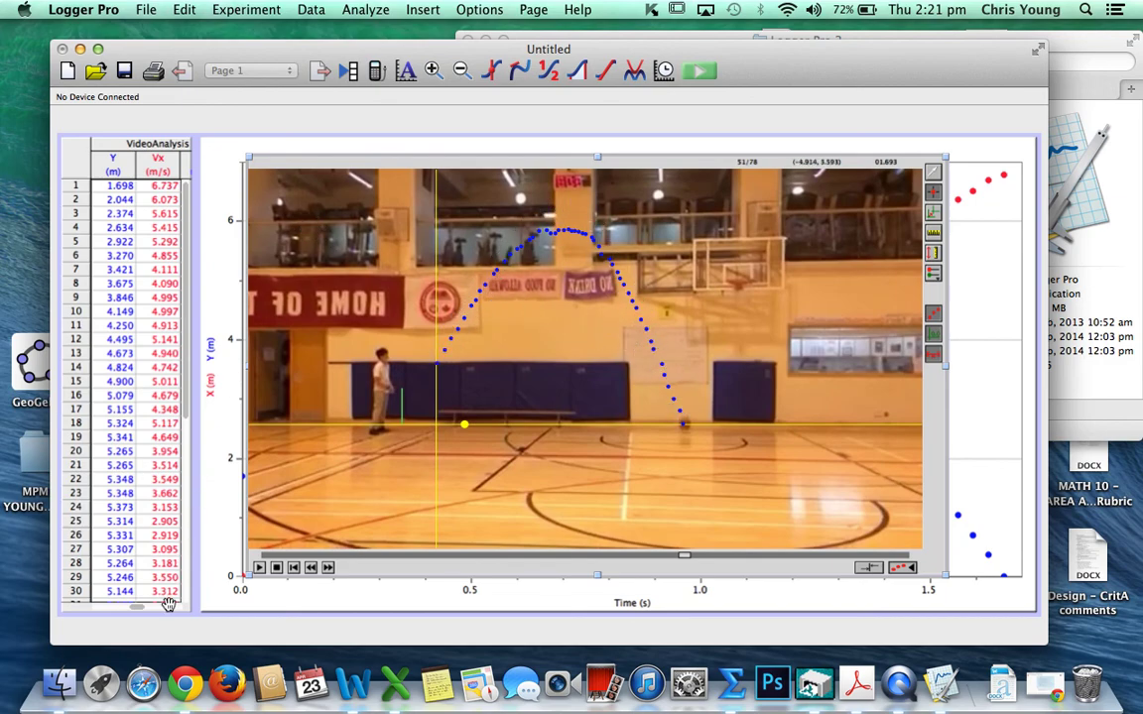
Step: Scroll the VideoAnalysis table left to show the Time and X columns
scroll(135, 610, "left", 3)
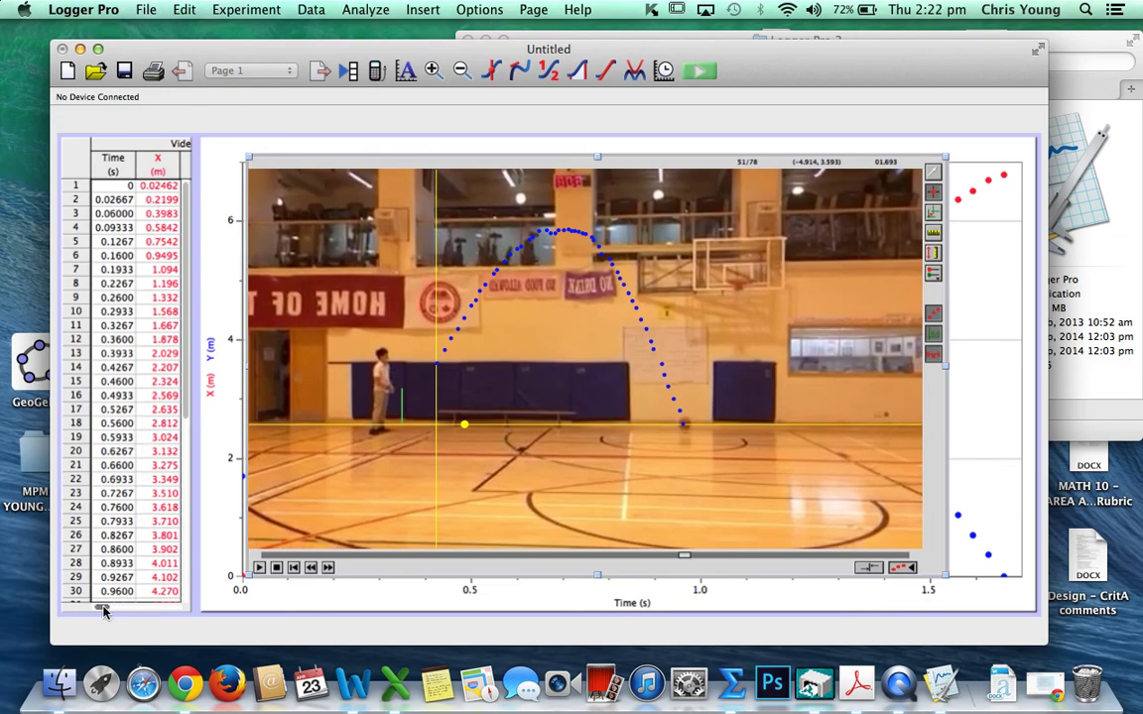
Step: Scroll the table right to inspect the Vx and Vy columns, then back to X and Y
left_click_drag(107, 608, 104, 608)
left_click_drag(104, 609, 131, 604)
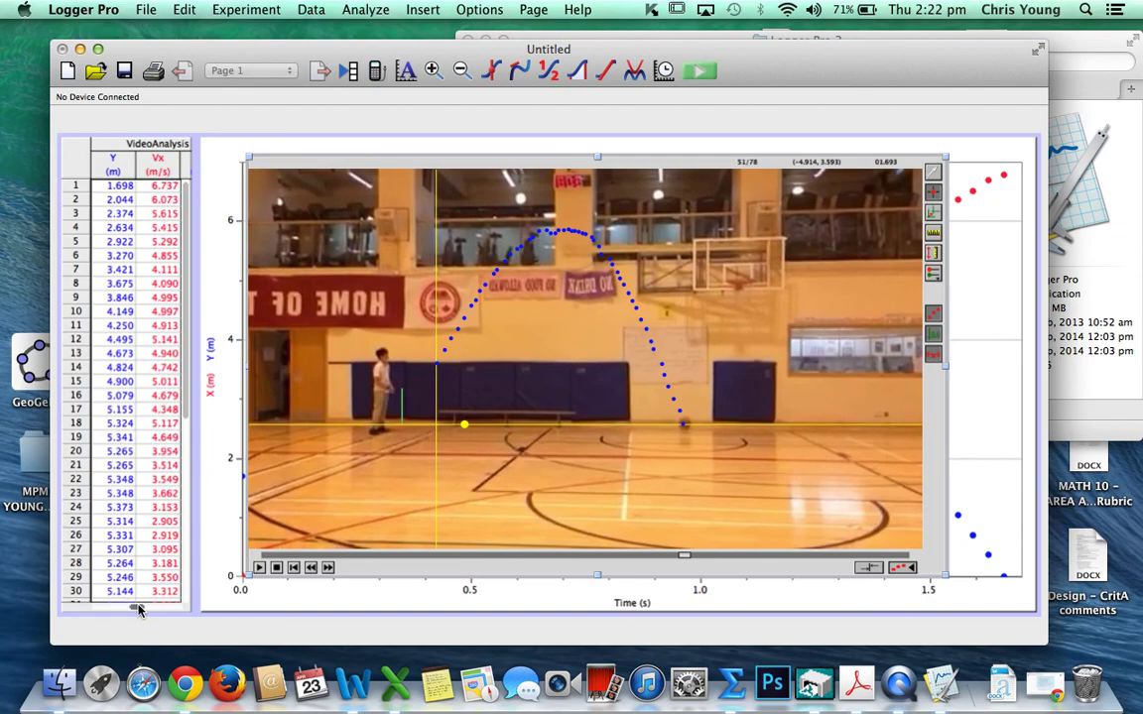
left_click_drag(138, 609, 165, 606)
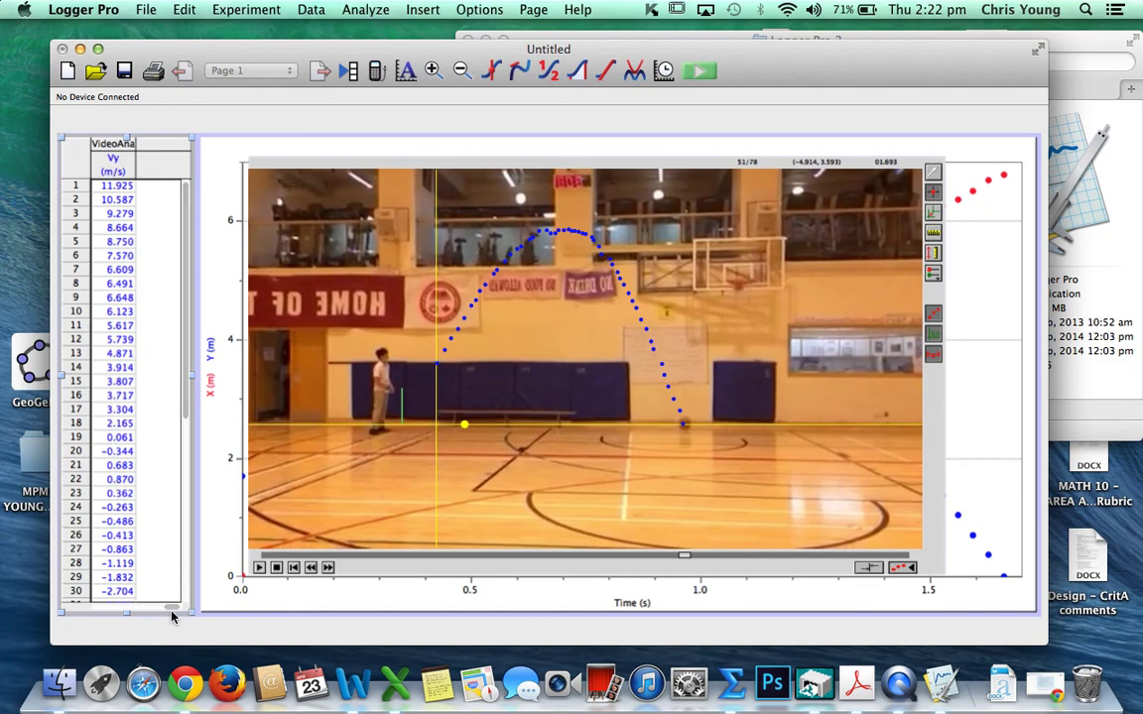
left_click_drag(165, 609, 127, 609)
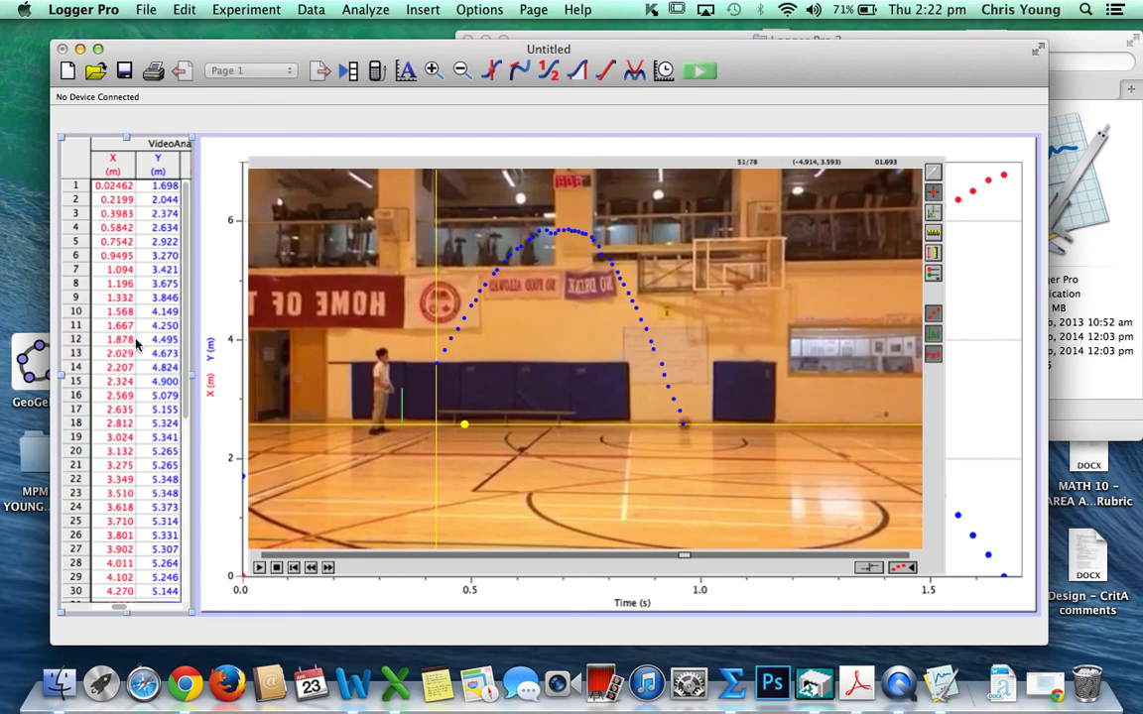
Step: Select the X values in the data table, scroll back to Time, and bring up the Analyze menu
left_click_drag(112, 188, 129, 394)
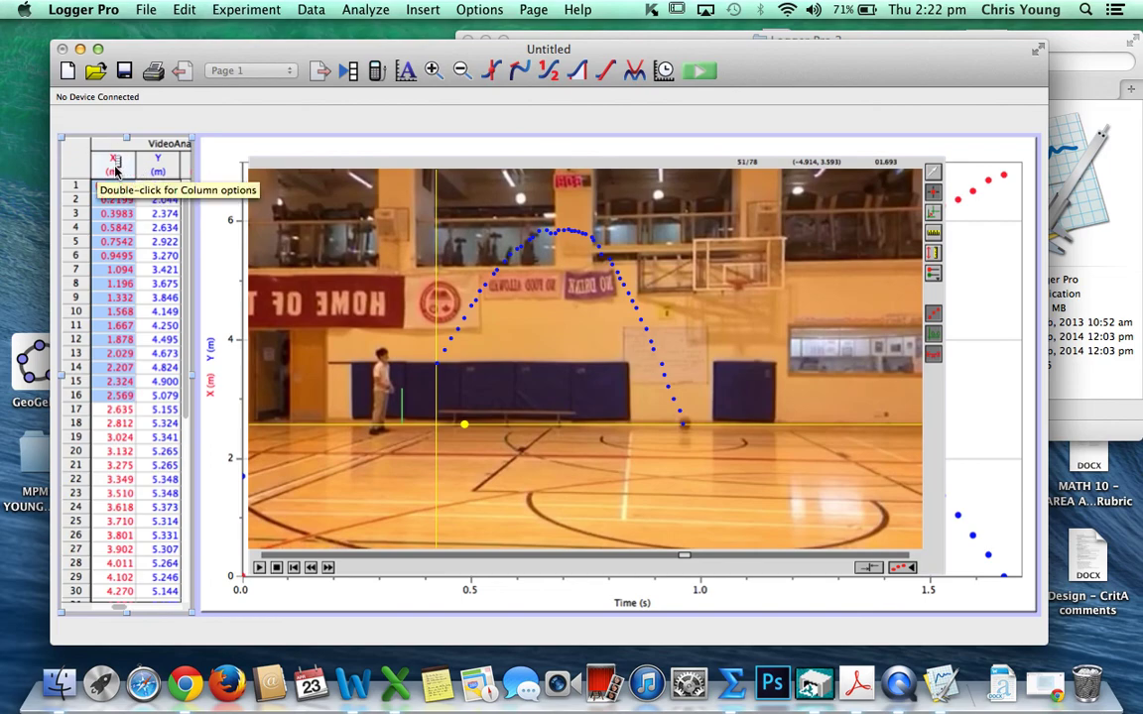
left_click(108, 199)
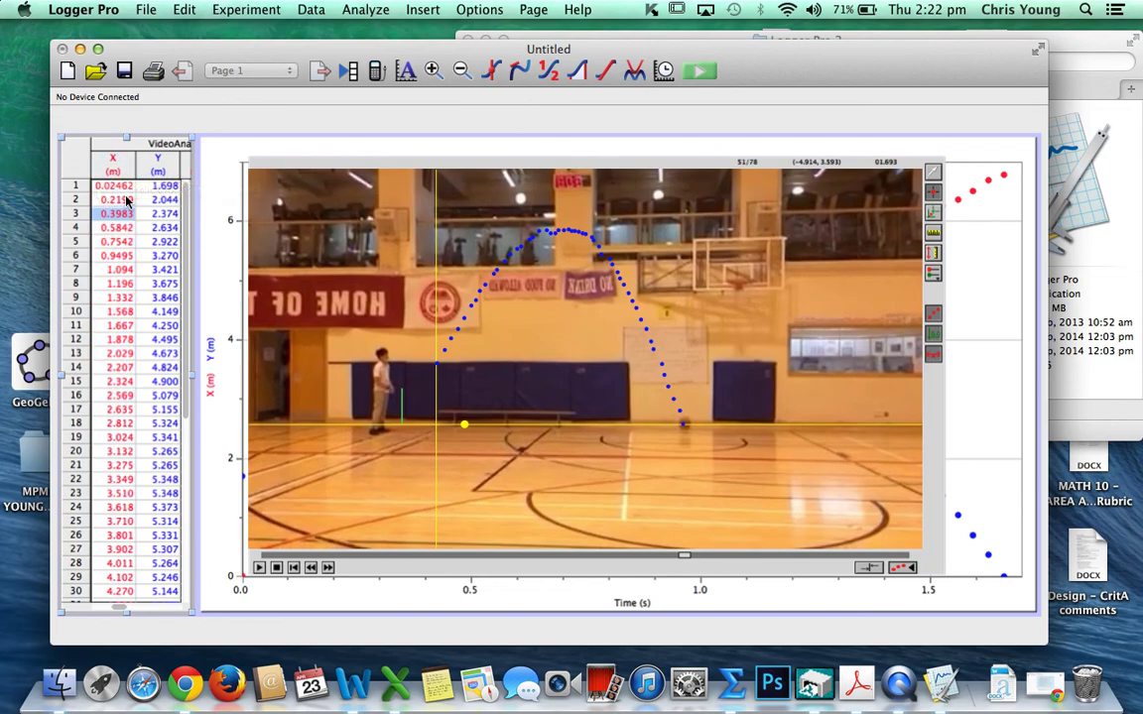
scroll(126, 200, "left", 2)
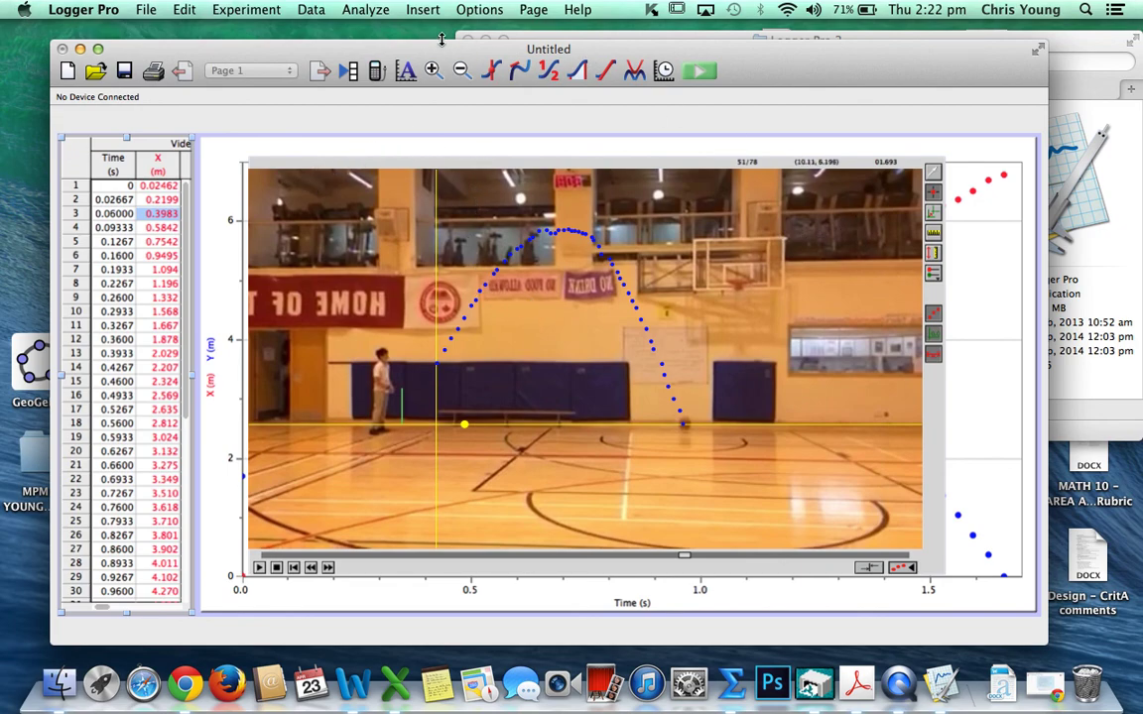
left_click(381, 9)
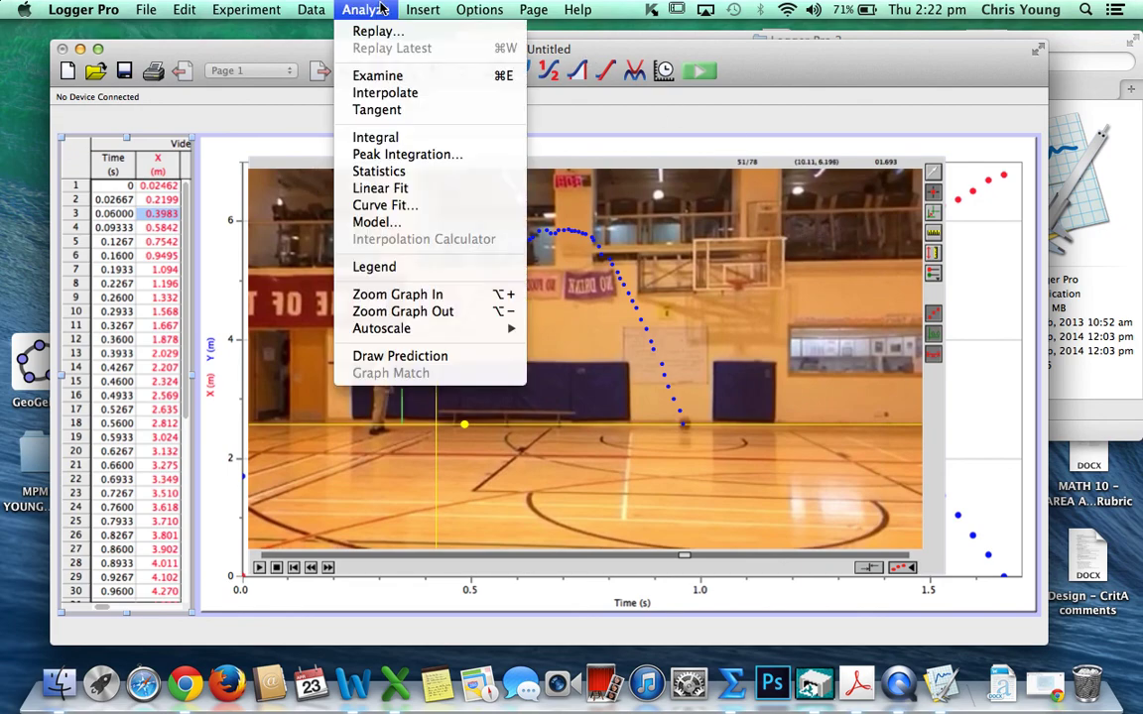
Step: Fit an At^2+Bt+C quadratic to VideoAnalysis|Y, giving A = -6.511, B = 9.659, C = 1.819
left_click(398, 207)
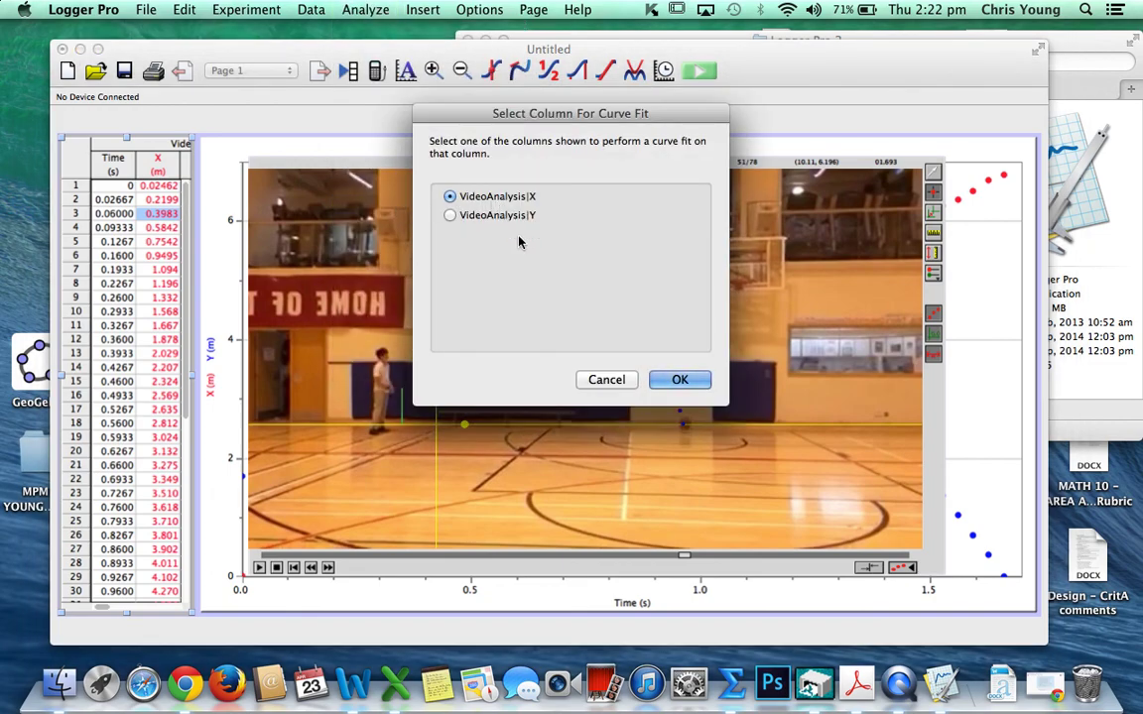
left_click(451, 216)
left_click(678, 381)
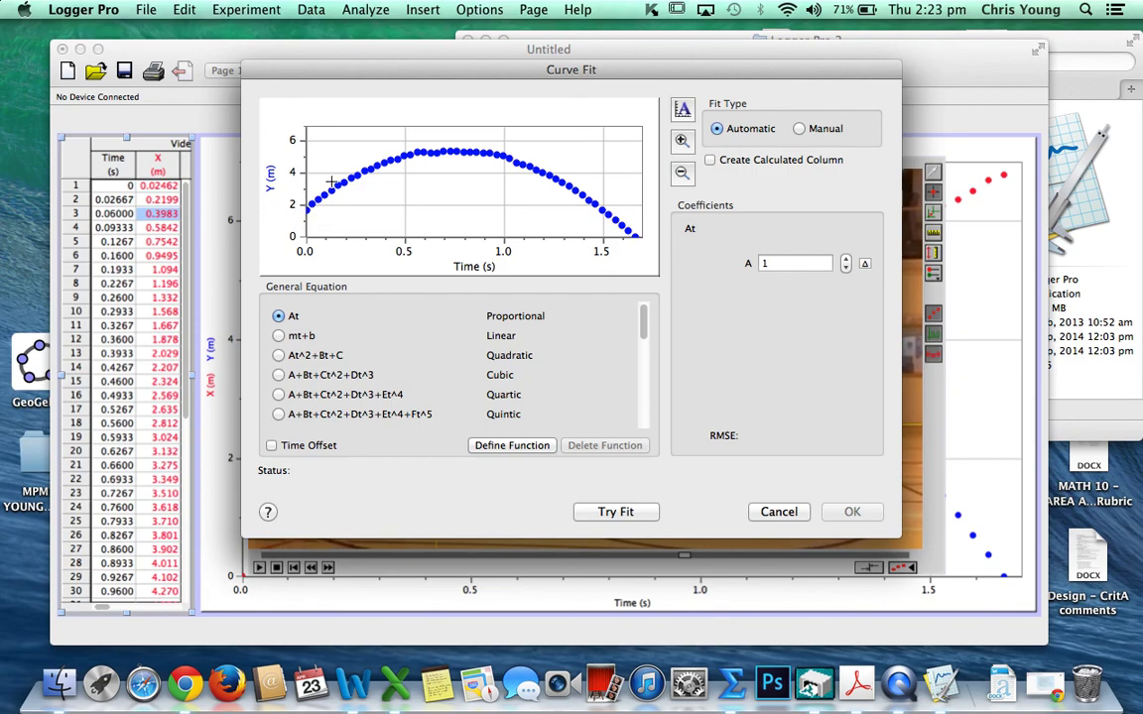
left_click(279, 355)
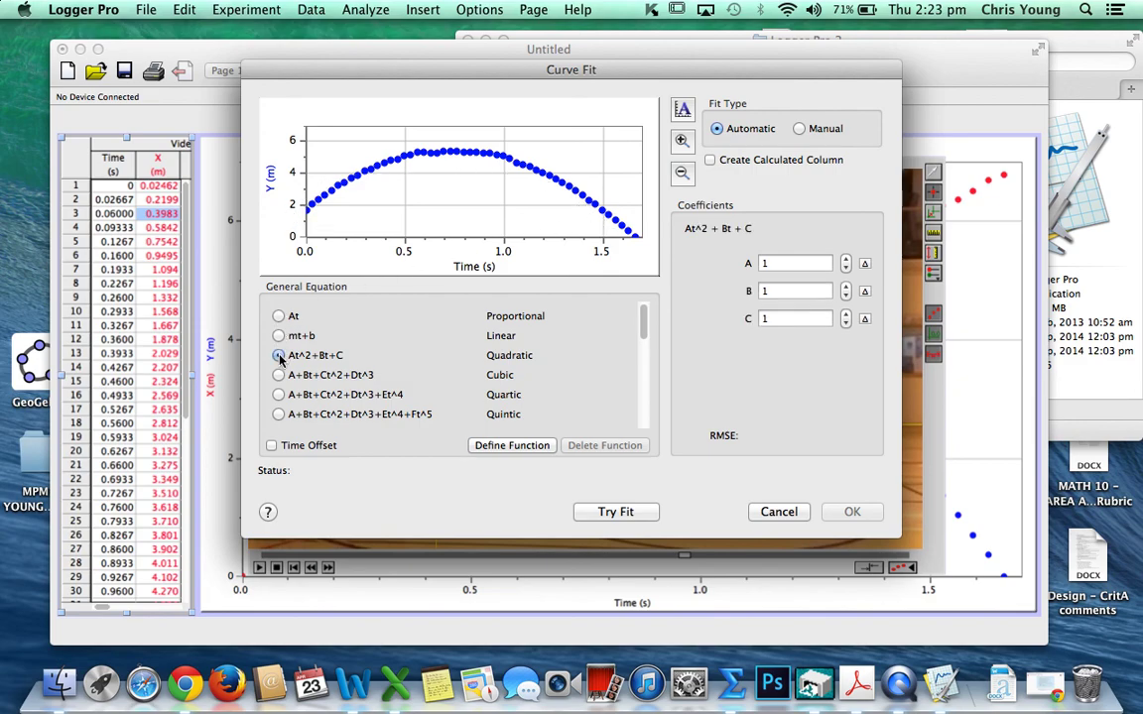
left_click(615, 511)
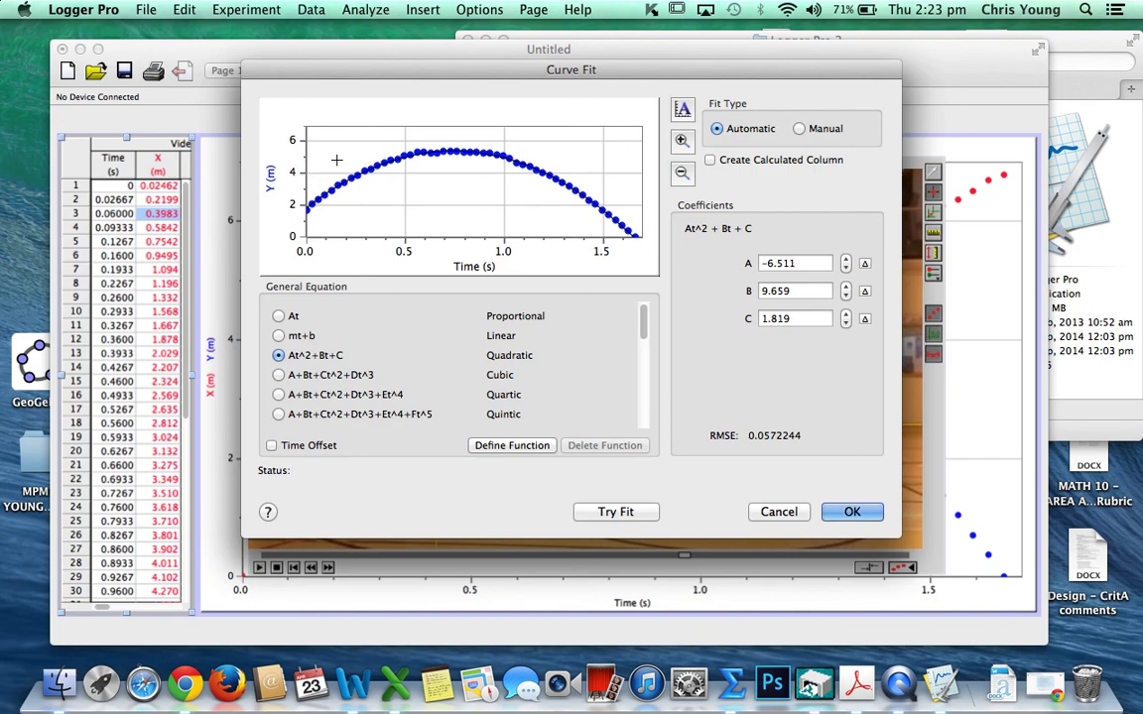
left_click(846, 513)
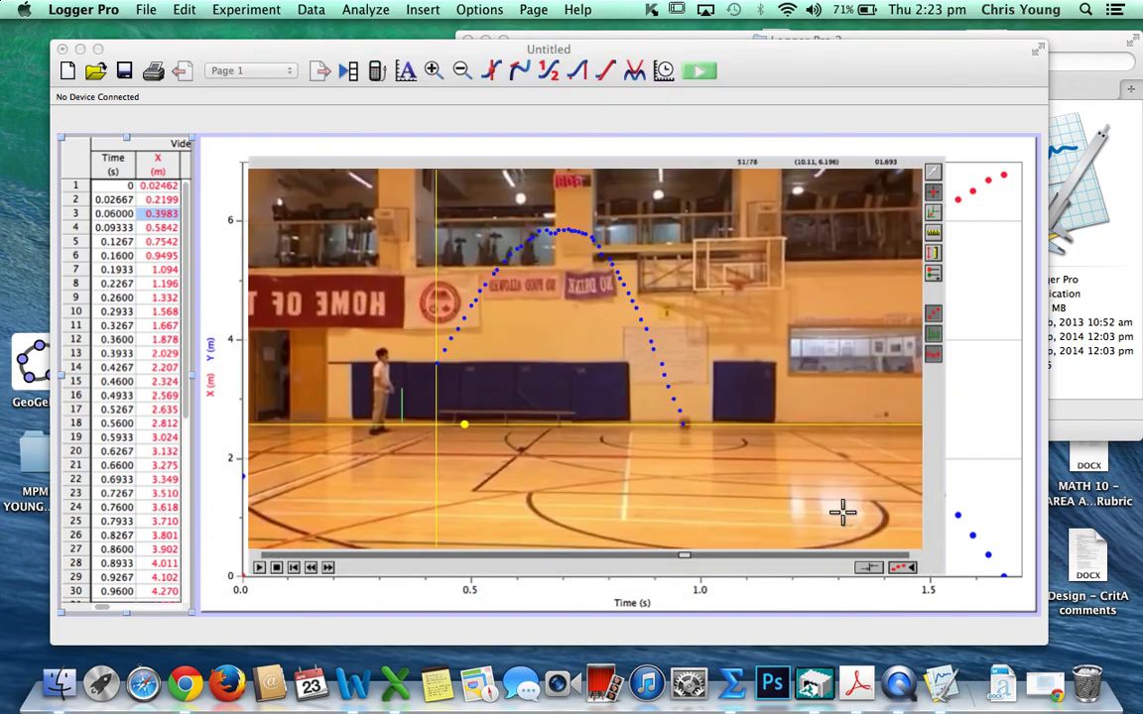
left_click(342, 10)
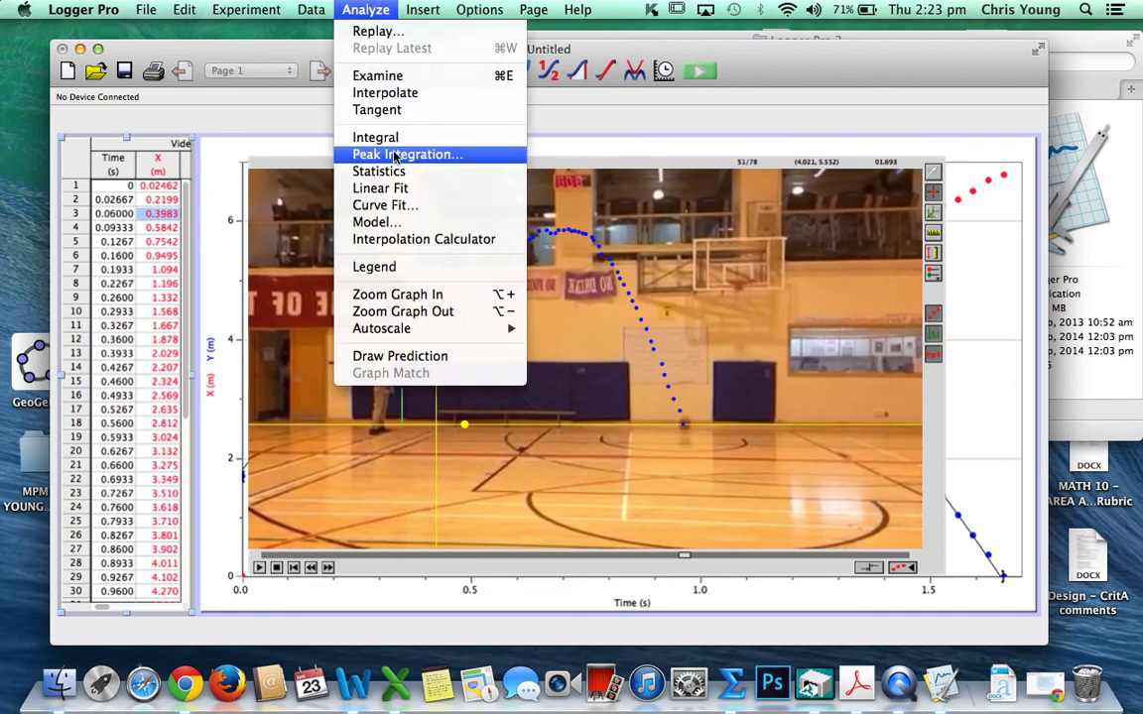
Step: Apply a Linear (mt+b) curve fit to the X data: slope 3.891, intercept 0.4335
left_click(400, 207)
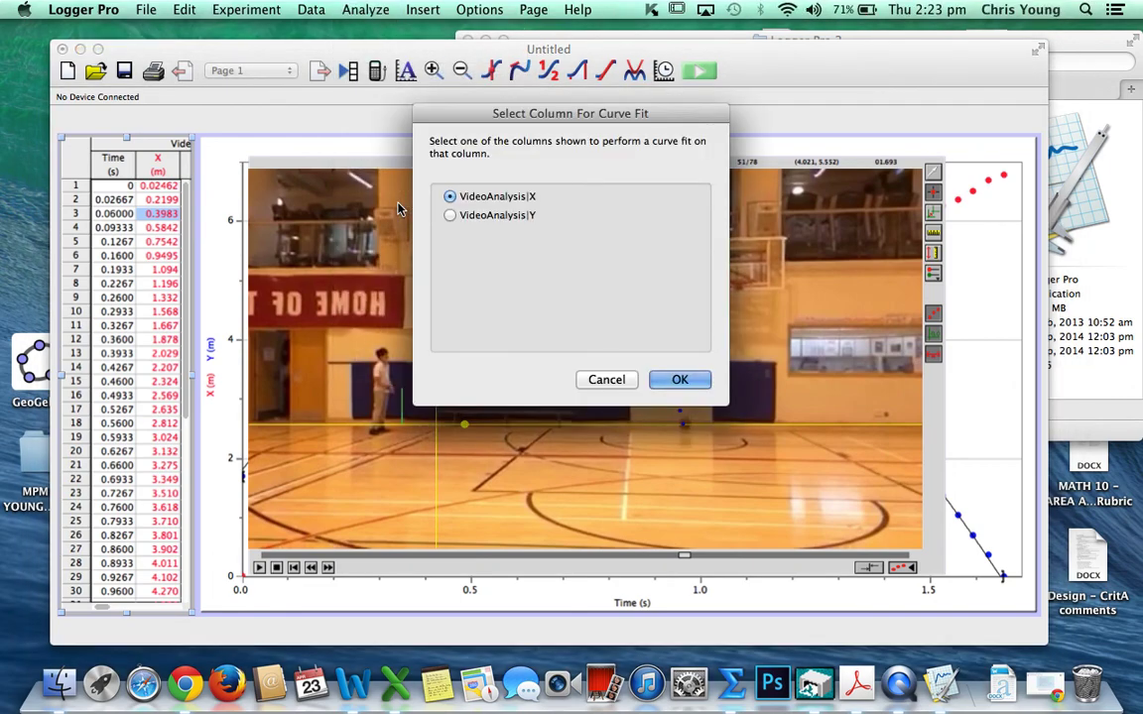
left_click(681, 377)
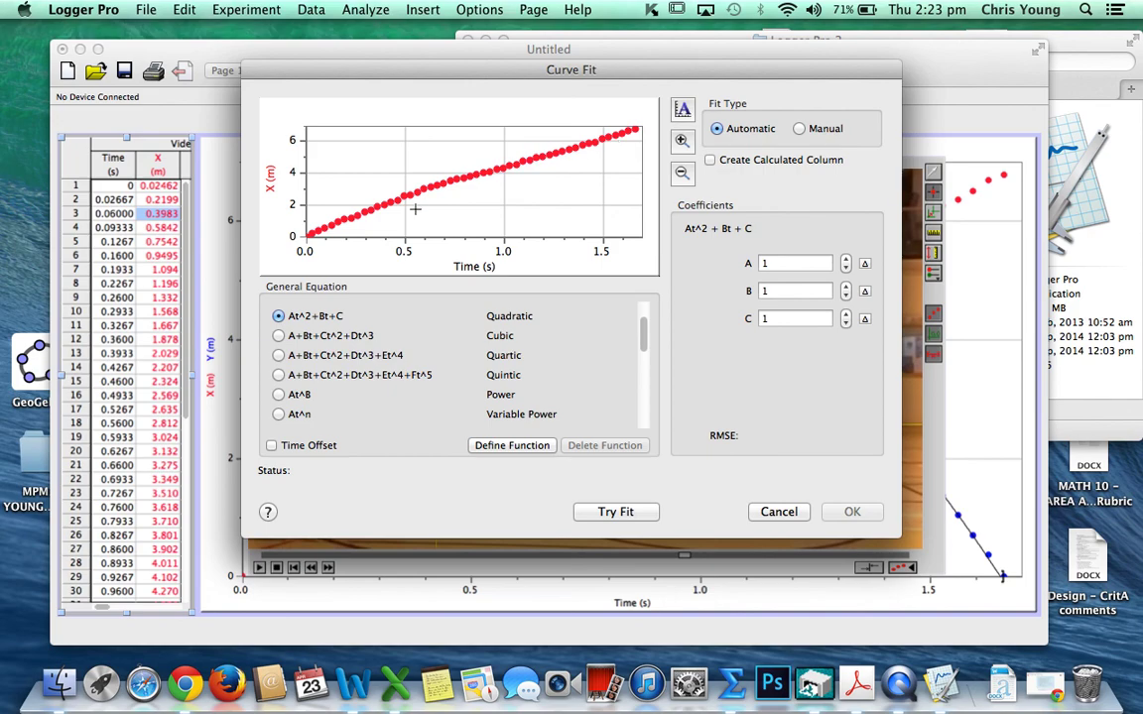
scroll(335, 375, "up", 2)
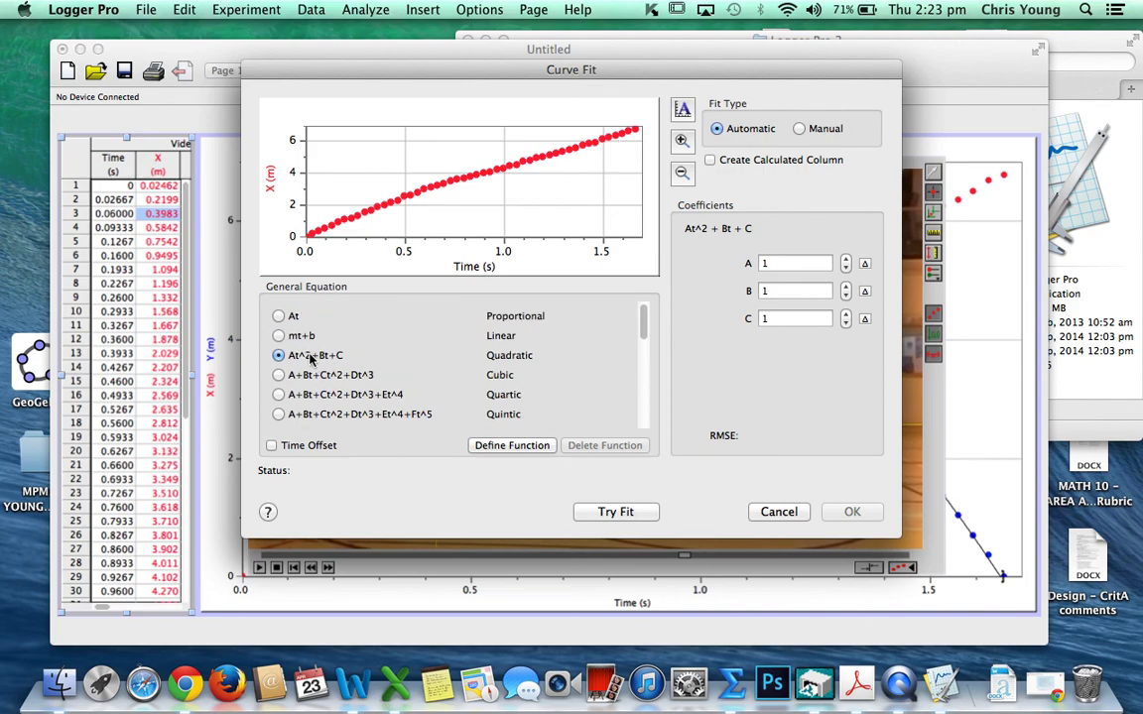
left_click(279, 336)
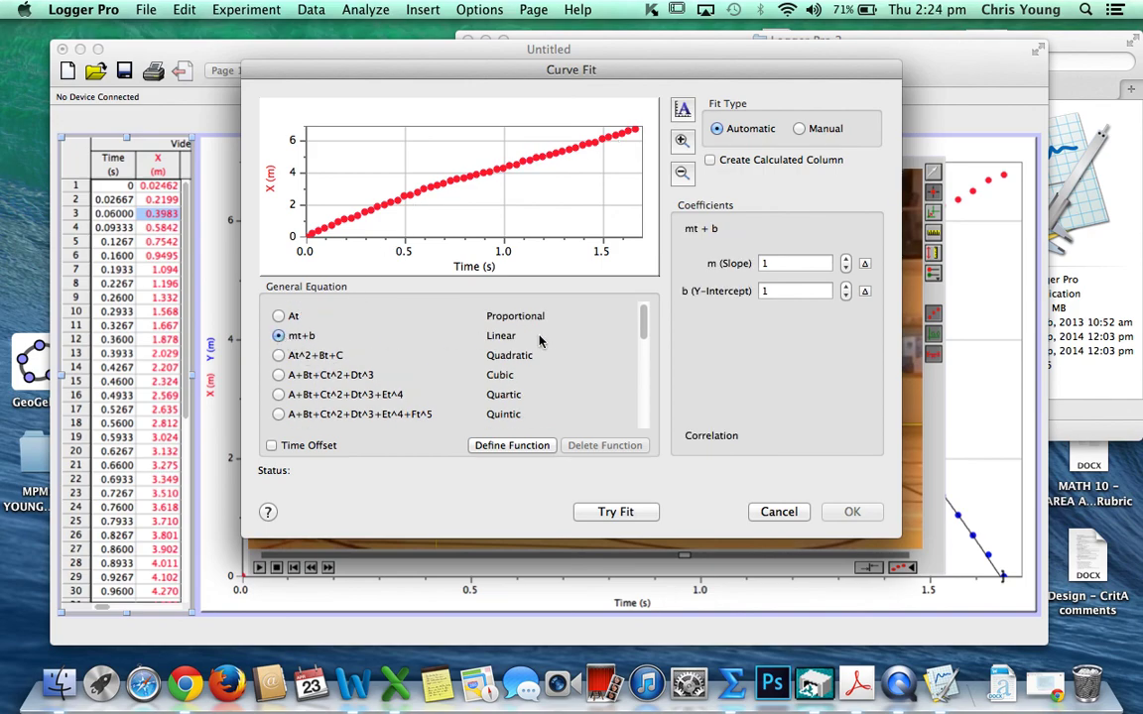
left_click(602, 512)
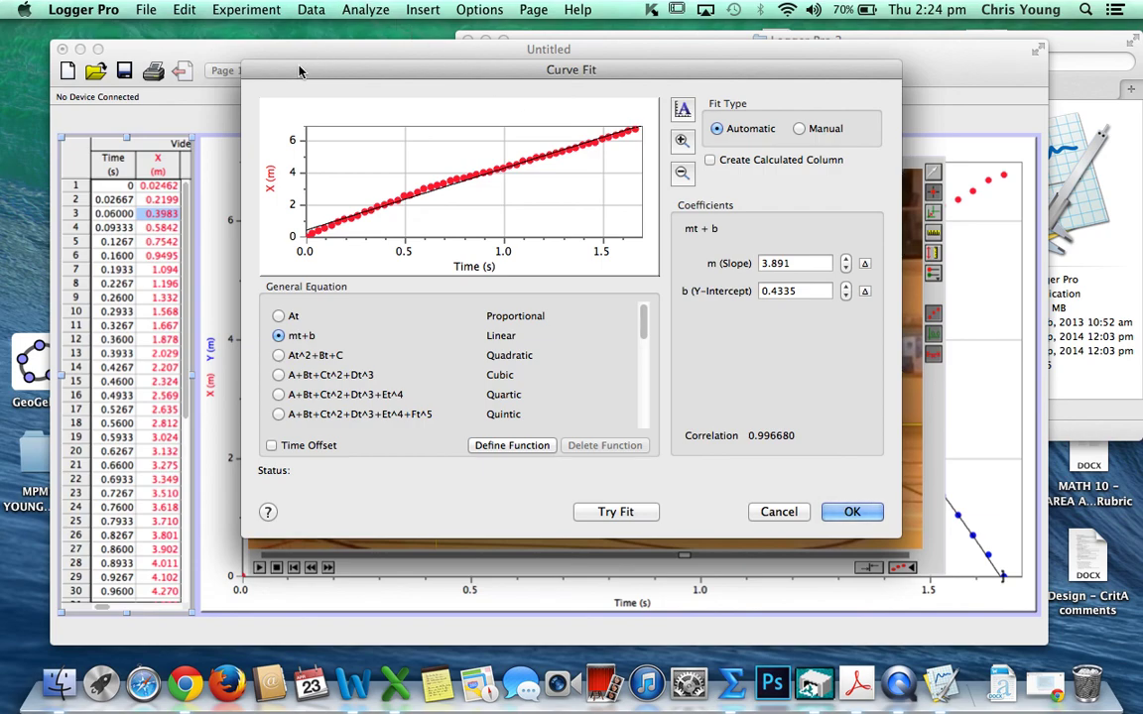
left_click_drag(300, 71, 351, 103)
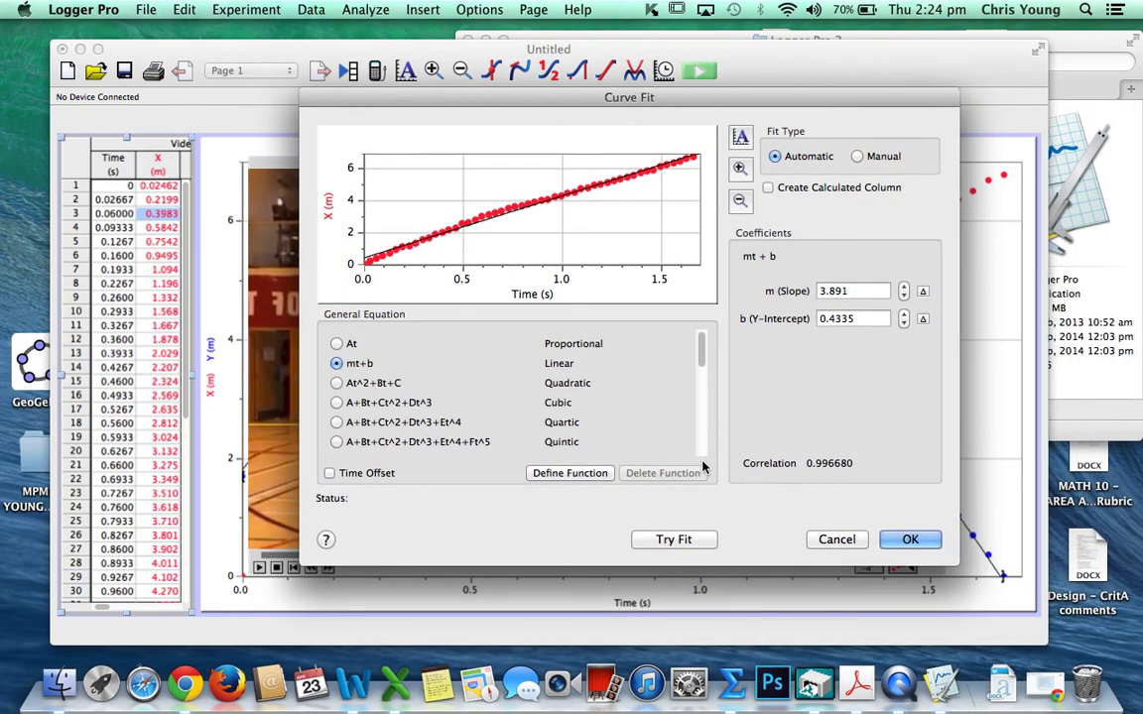
left_click(910, 540)
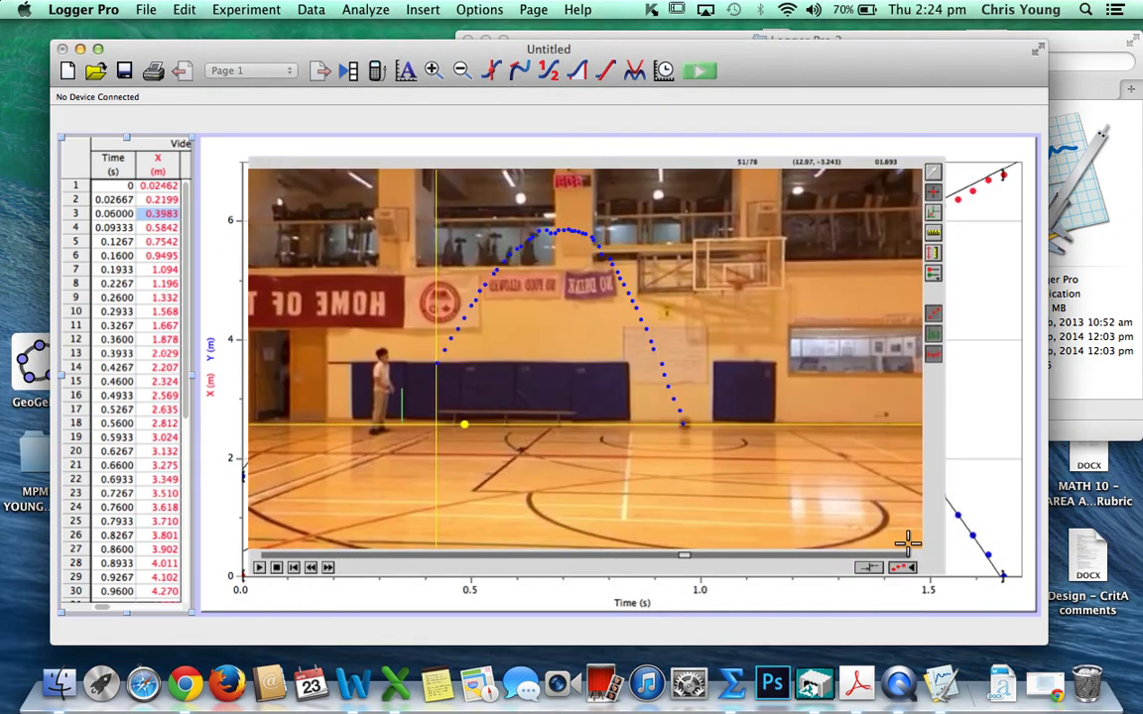
Step: Copy the X and Y columns for rows 1–51 from the Logger Pro data table
scroll(144, 456, "right", 2)
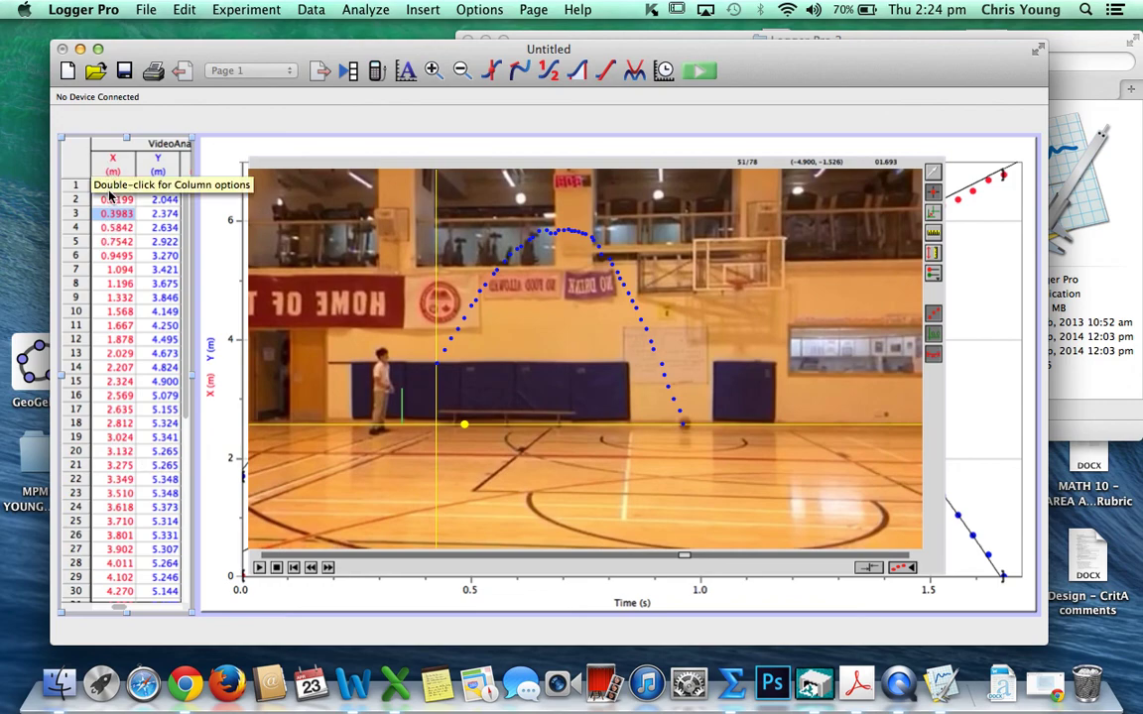
left_click_drag(102, 187, 171, 650)
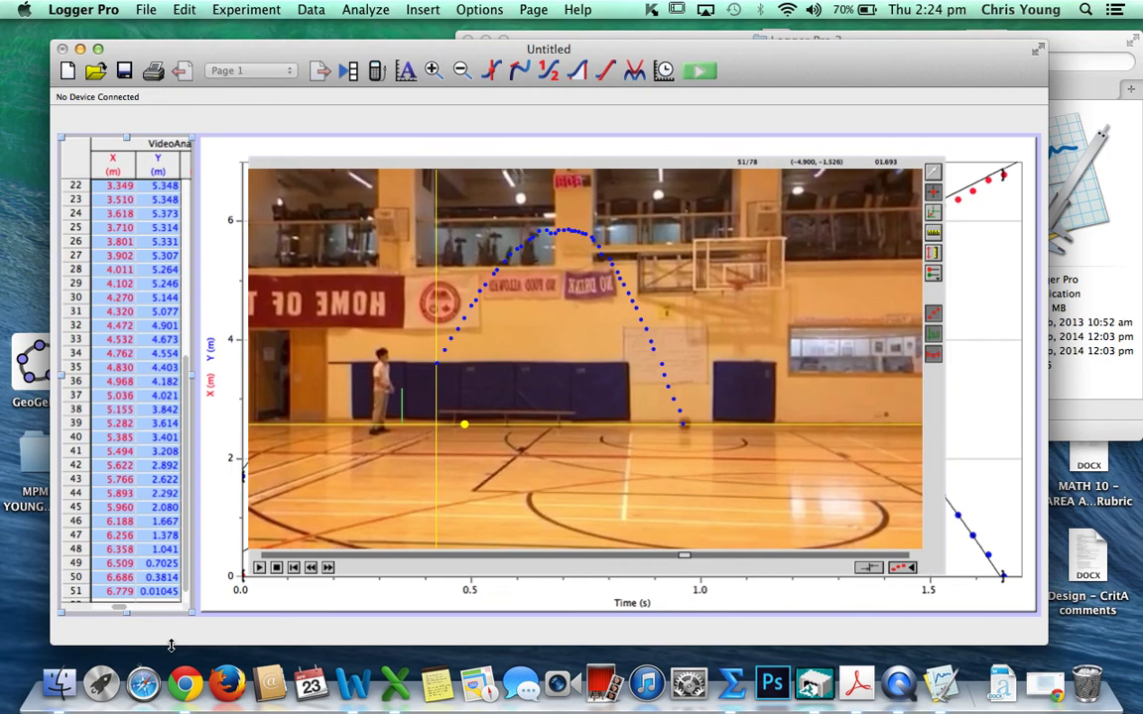
key("super+c")
left_click(395, 682)
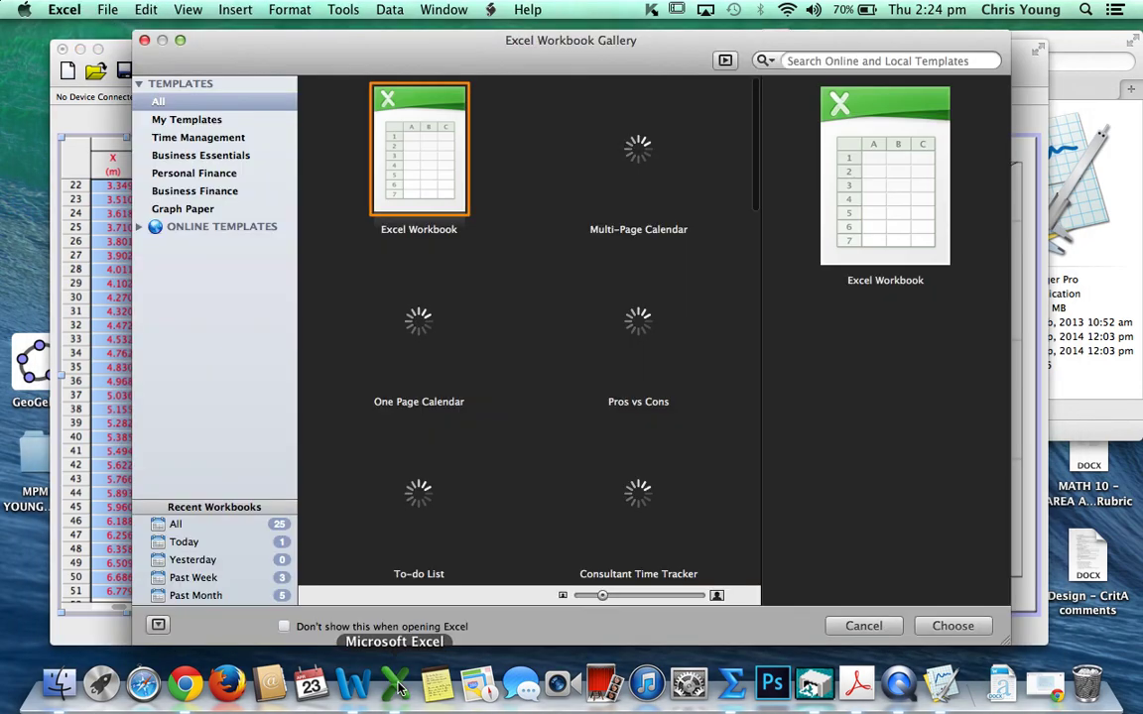
Step: Paste the X and Y data into a new Excel workbook and insert a Marked Scatter chart
double_click(470, 193)
key("super+v")
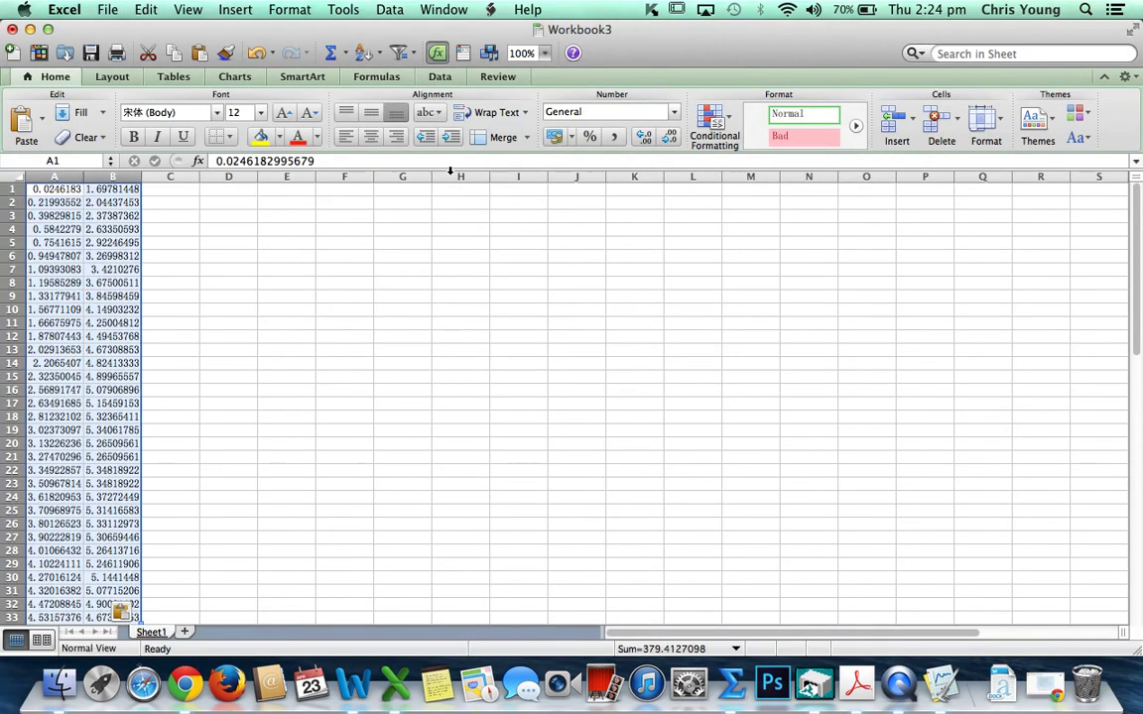
left_click(235, 76)
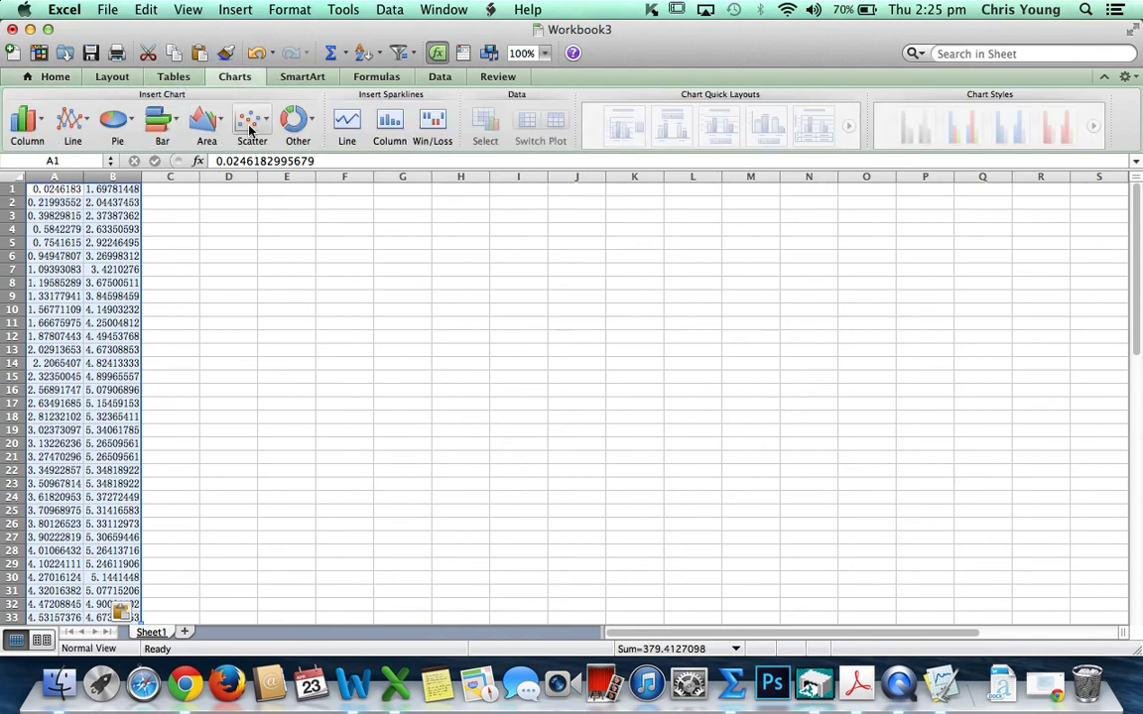
left_click(252, 119)
left_click(170, 204)
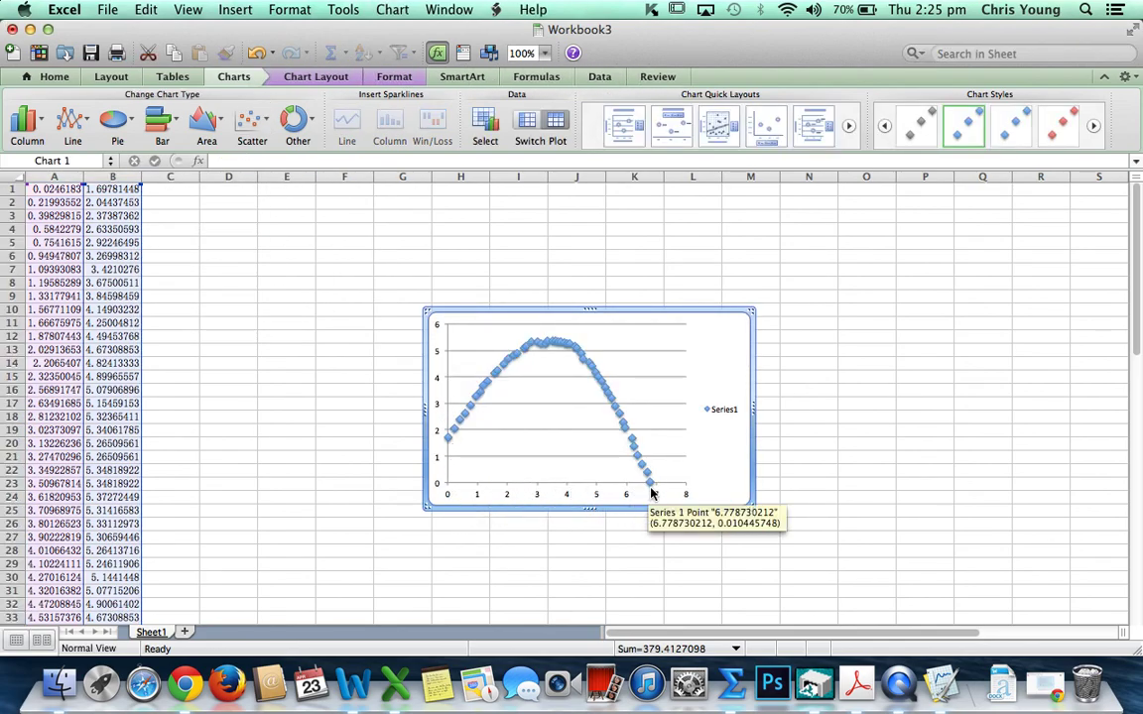
left_click(590, 372)
right_click(590, 369)
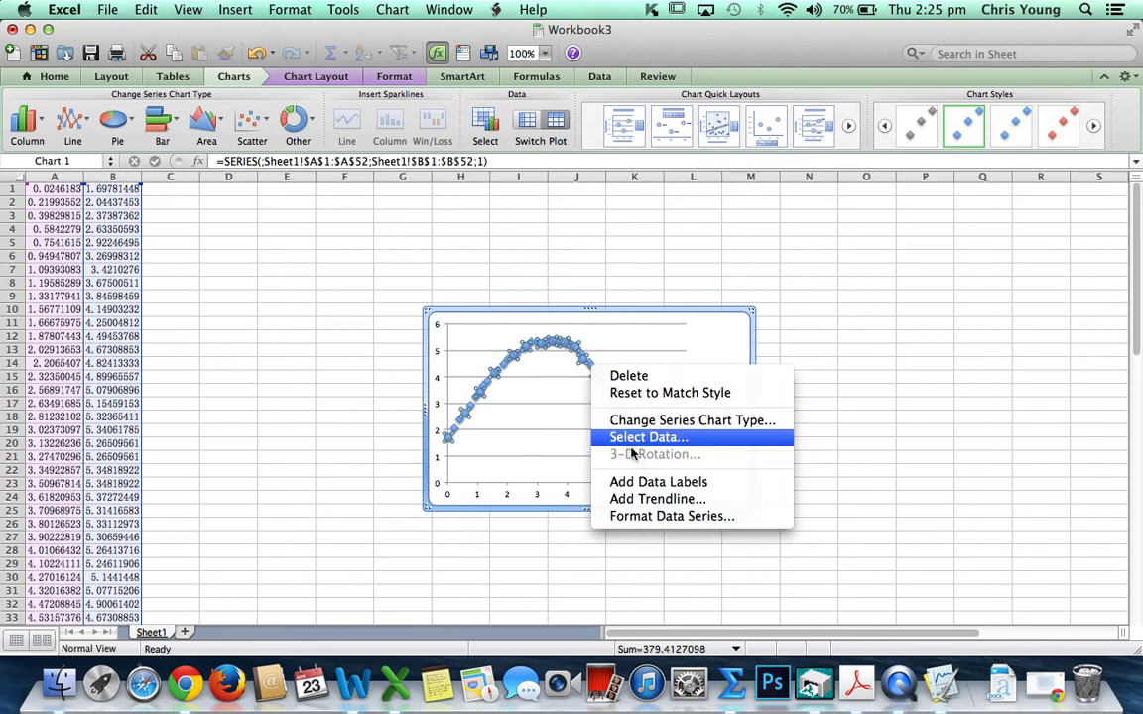
Step: Add a polynomial order-2 trendline showing its equation, and move the equation label inside the chart
left_click(641, 500)
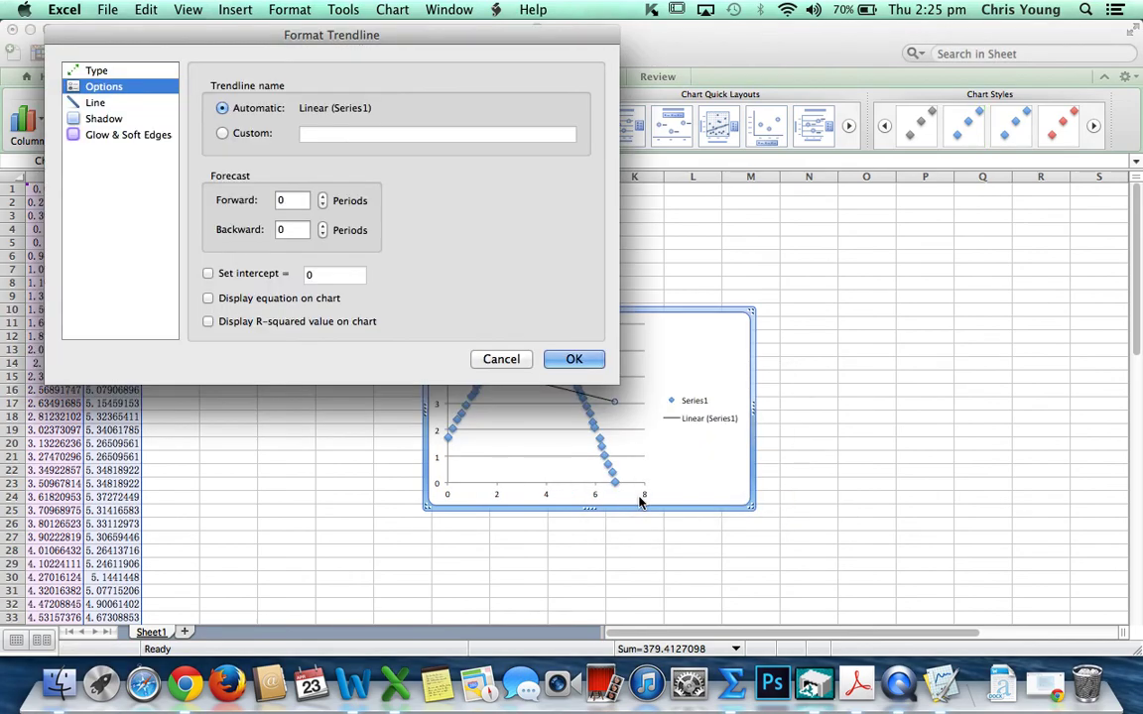
left_click(208, 297)
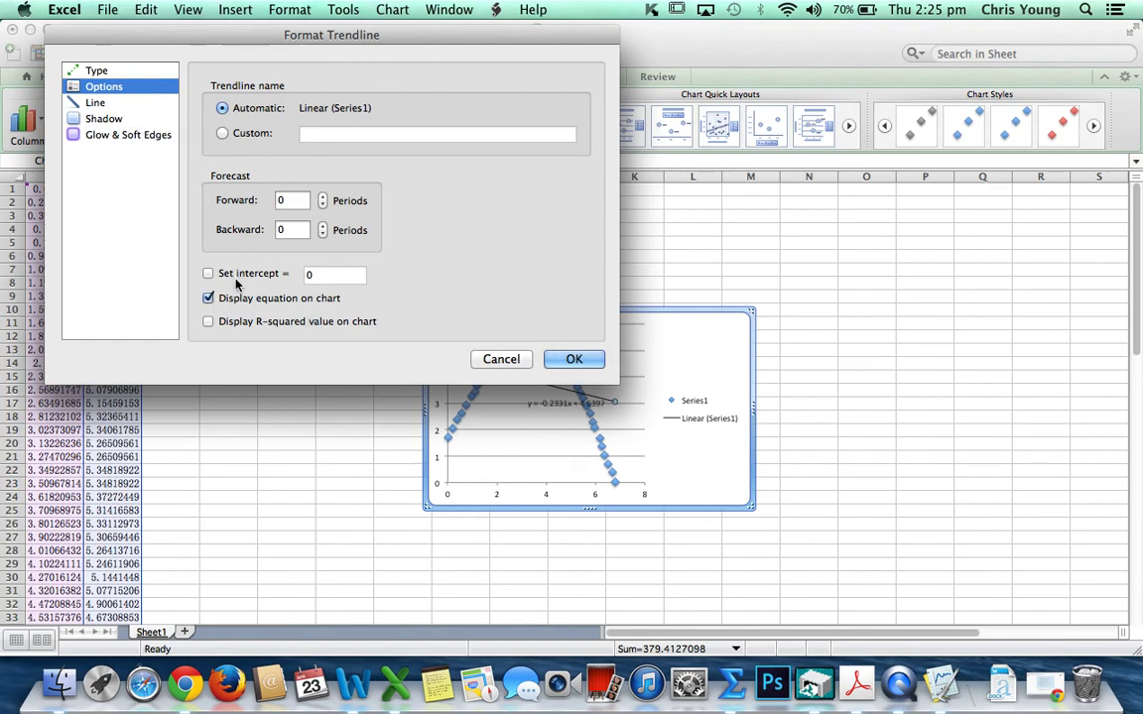
left_click(90, 71)
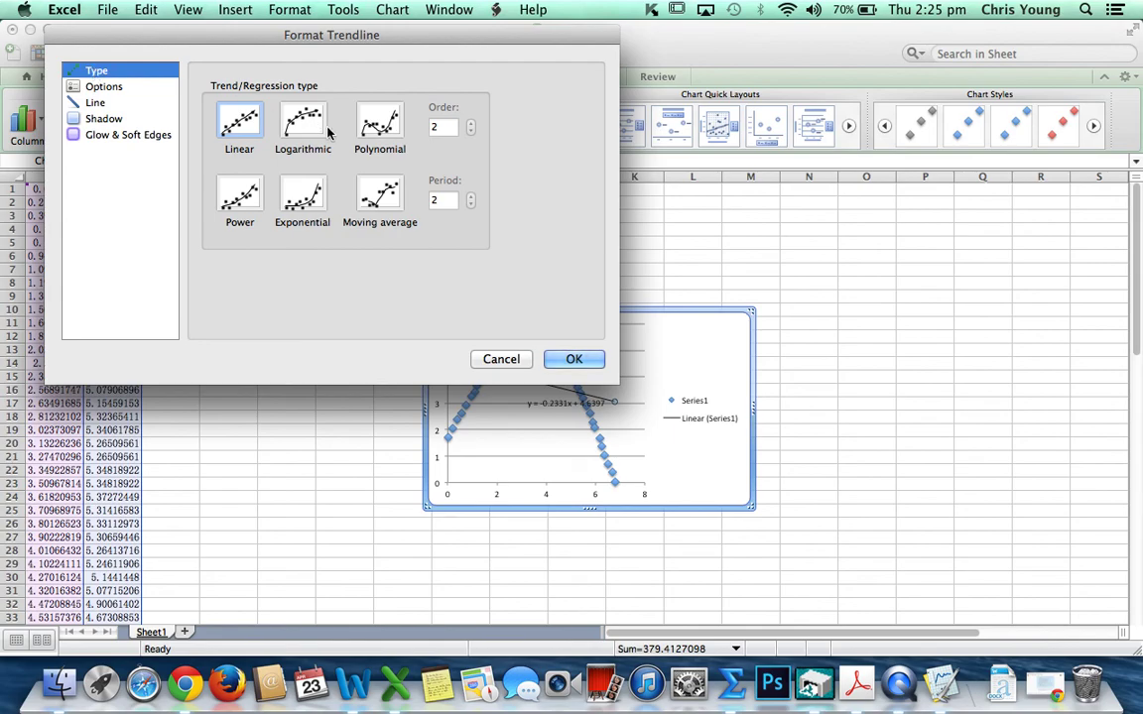
left_click(380, 122)
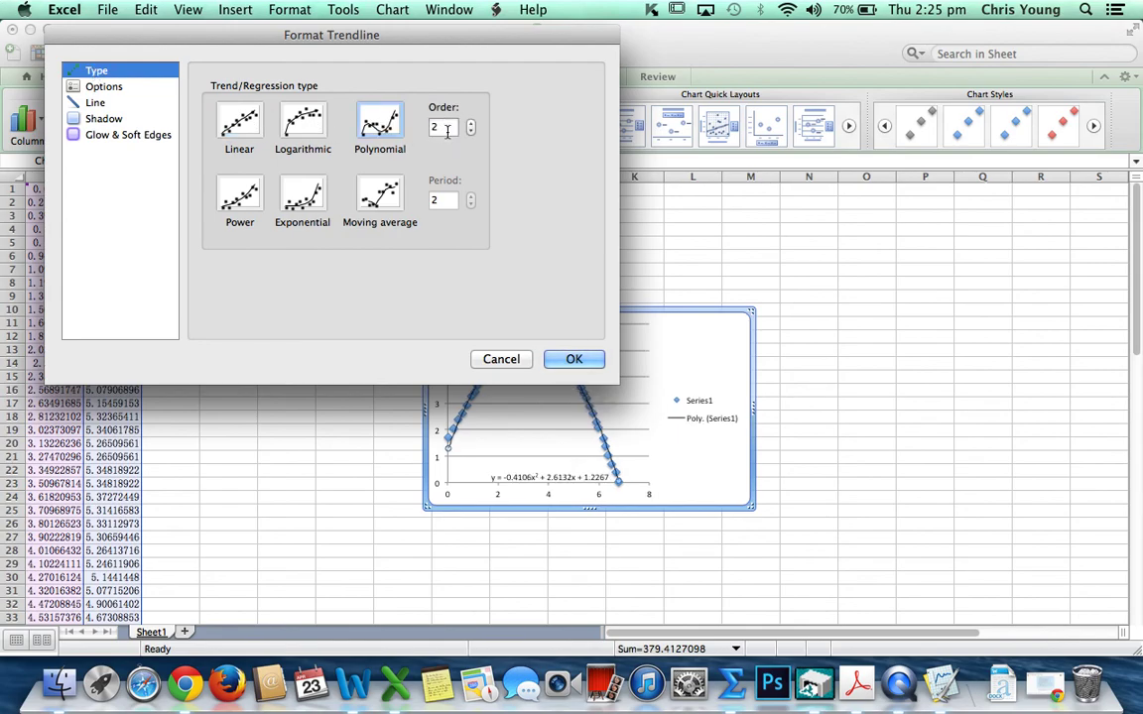
left_click(598, 362)
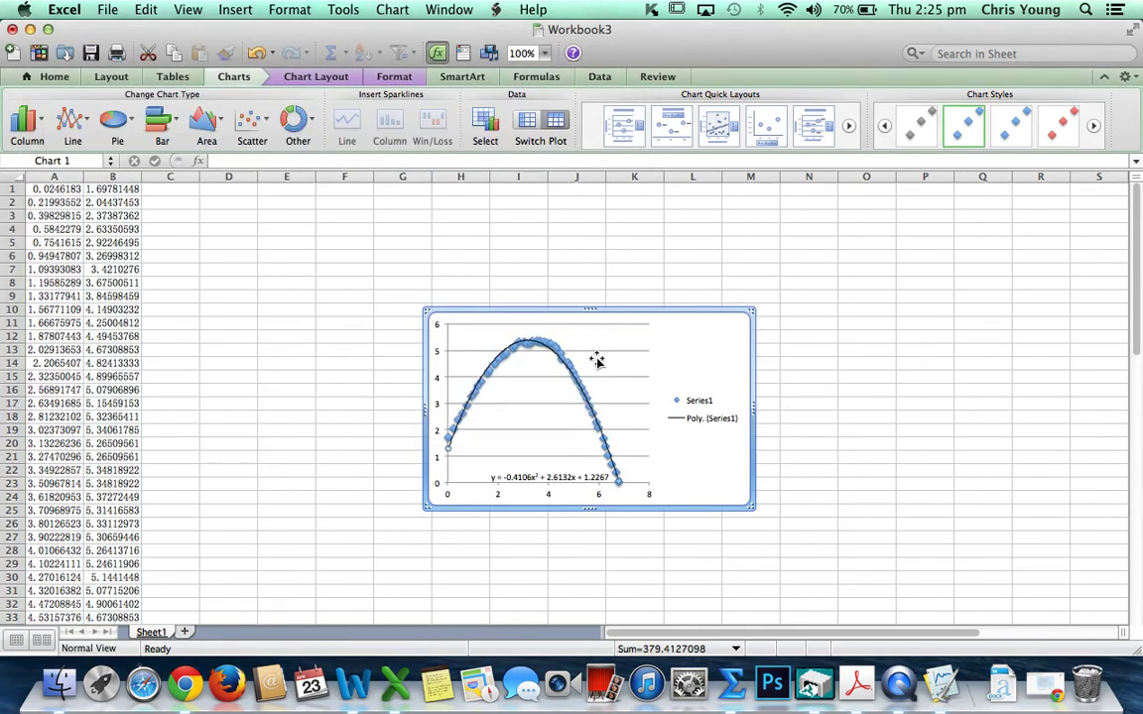
left_click_drag(528, 474, 537, 440)
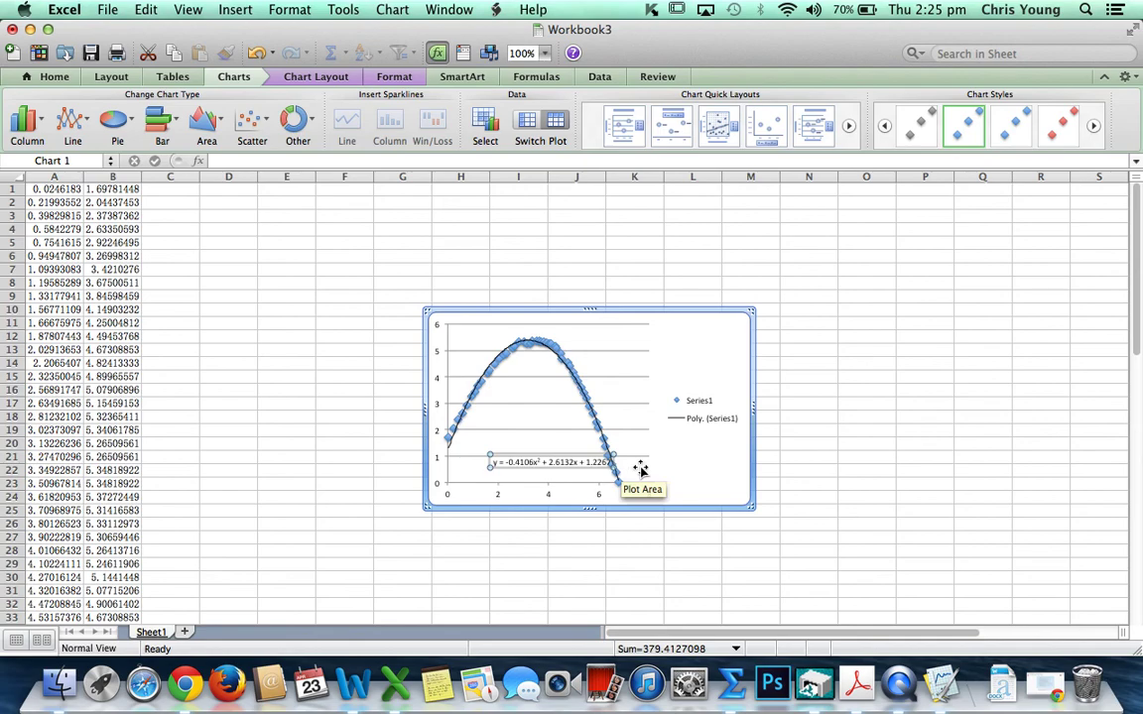
left_click_drag(589, 463, 543, 463)
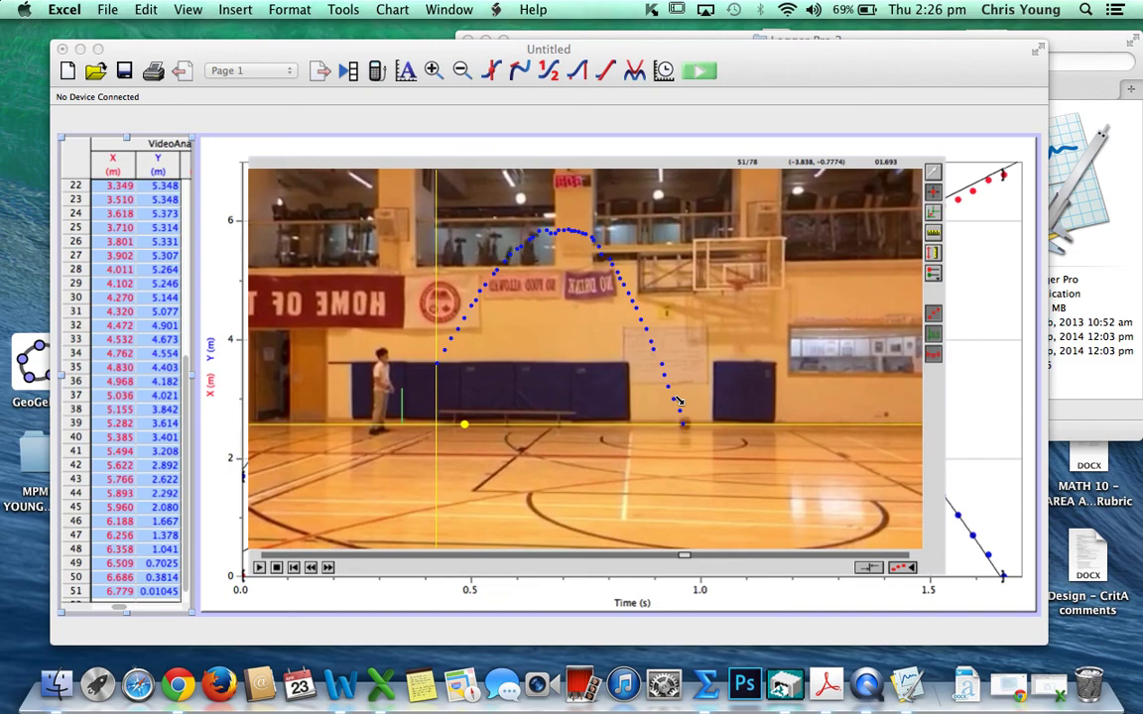
Step: Quit QuickTime from the Dock, then cancel the save prompt to keep the recording running
right_click(869, 691)
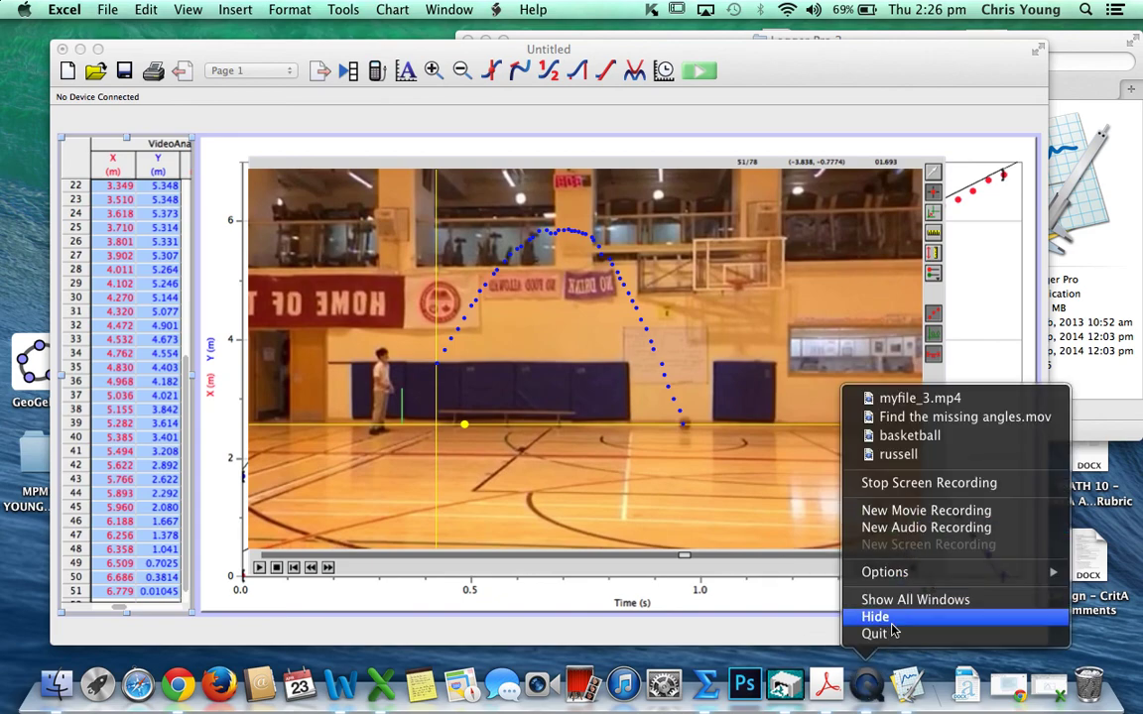
left_click(863, 634)
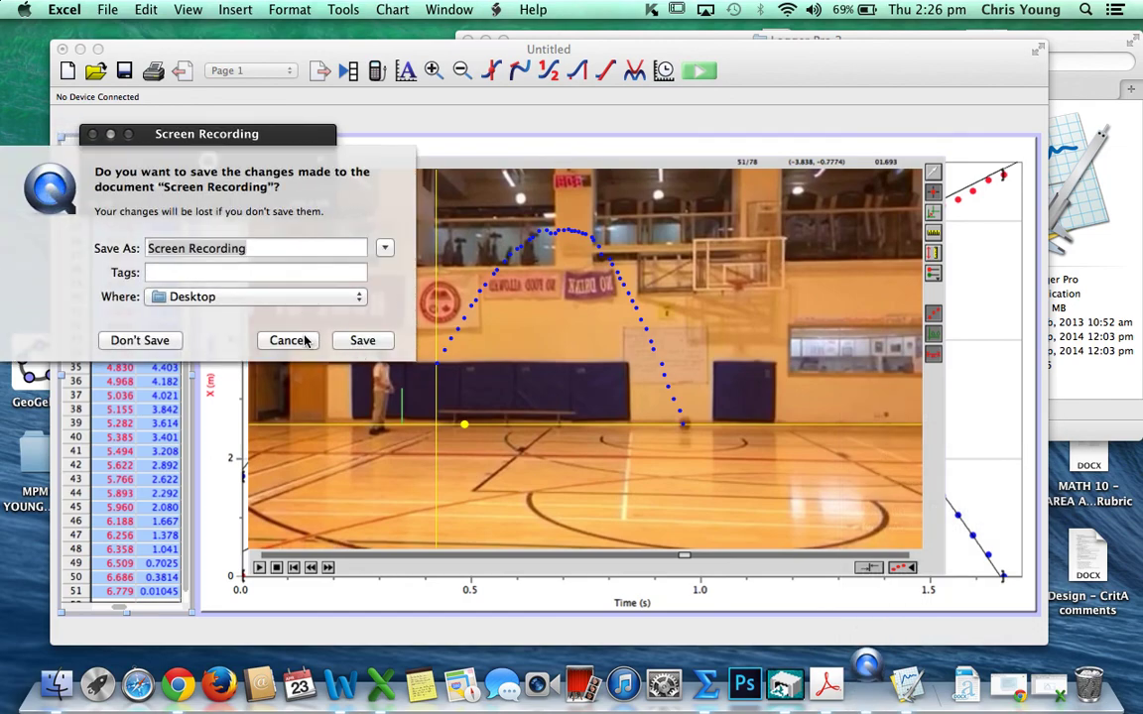
left_click(297, 339)
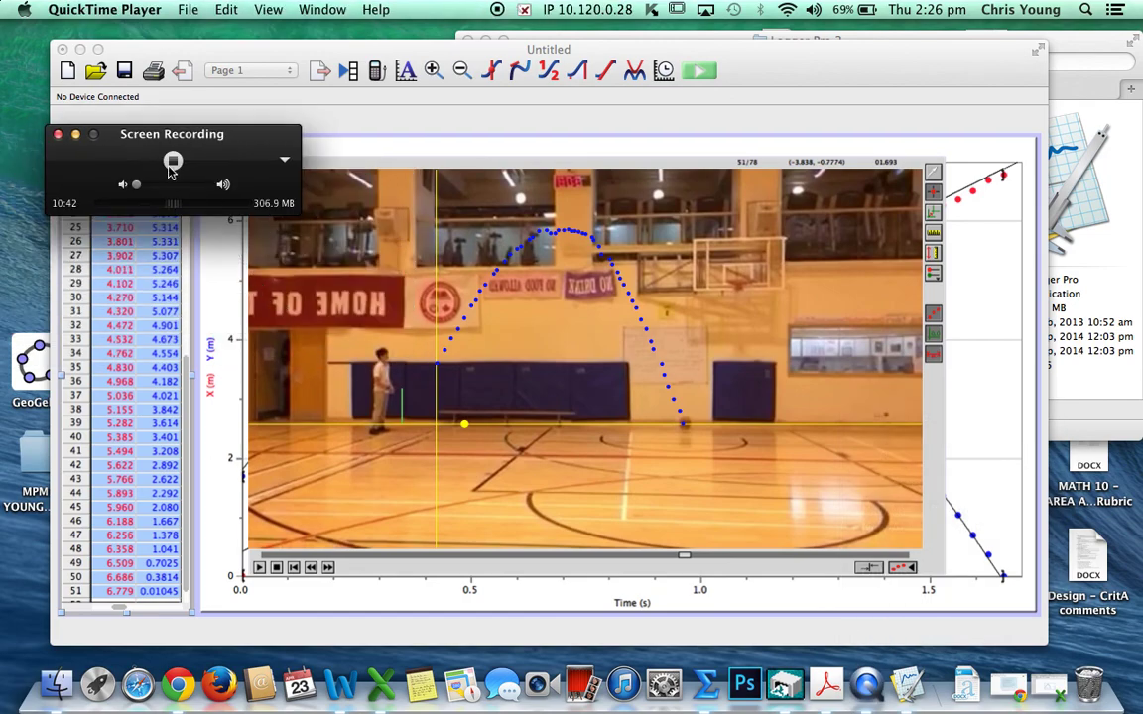